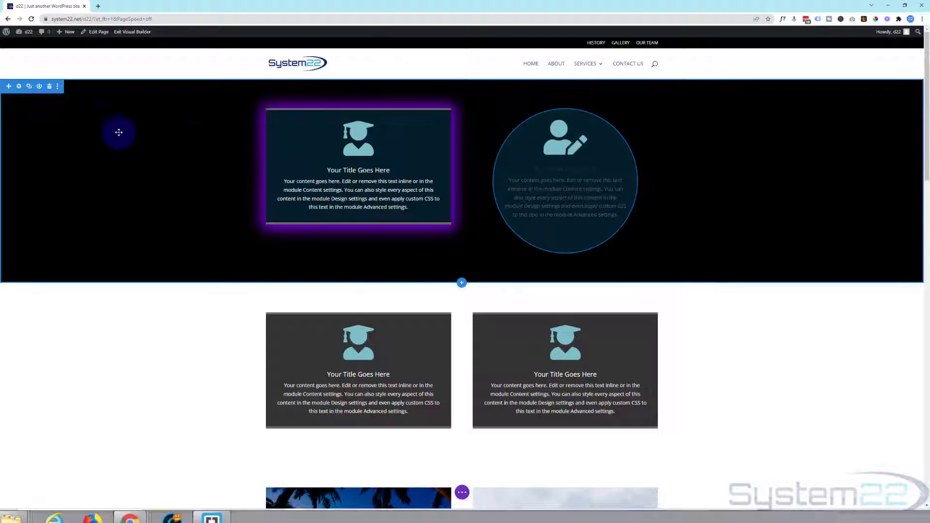
# Try the red, orange, yellow, green and blue swatches on the hero background, ending on purple #8300e9
pyautogui.click(19, 87)
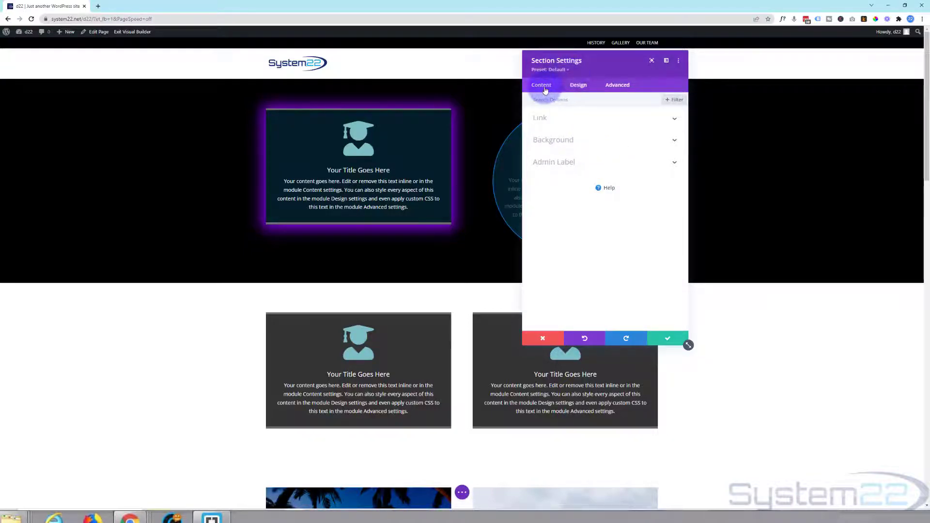
pyautogui.click(607, 141)
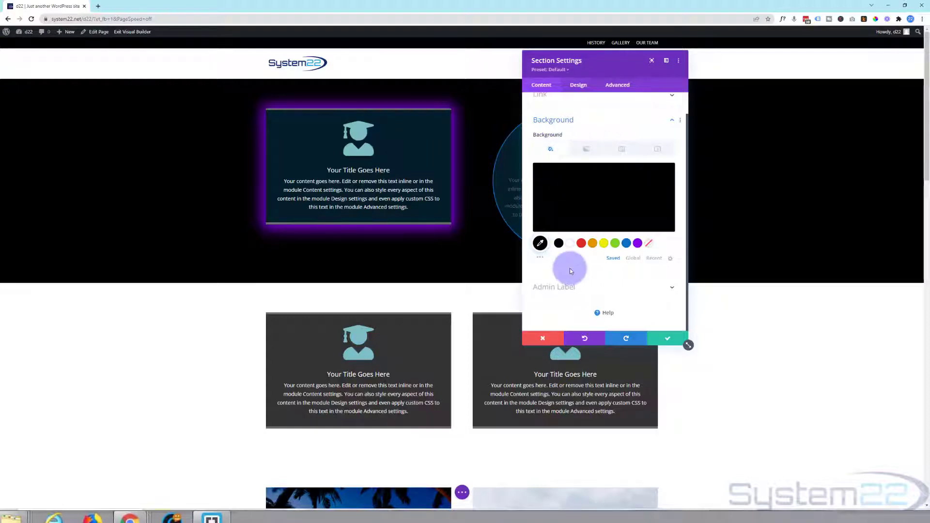
pyautogui.click(581, 242)
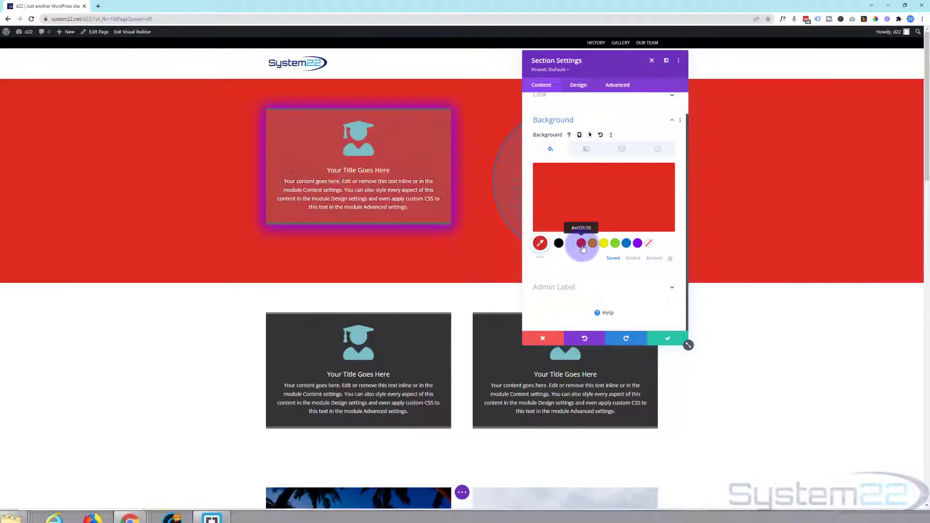
pyautogui.click(593, 246)
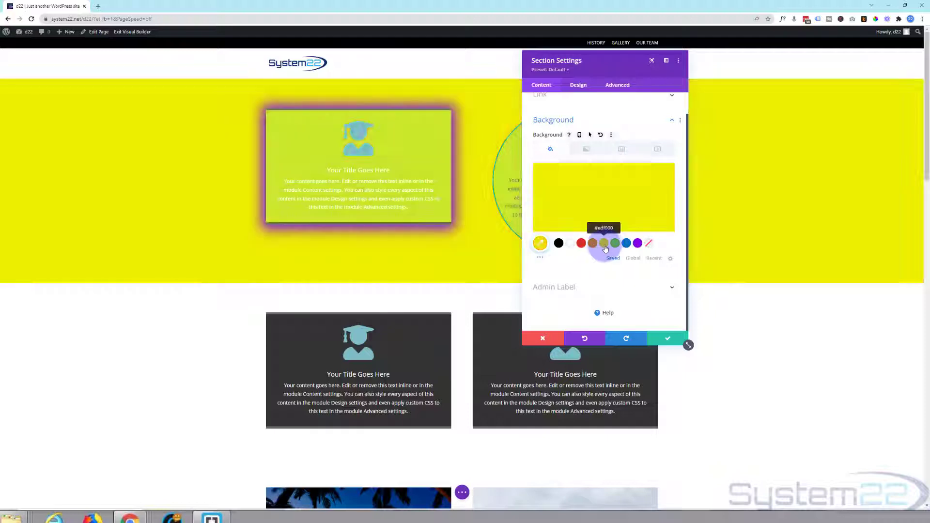
pyautogui.click(604, 244)
pyautogui.click(618, 245)
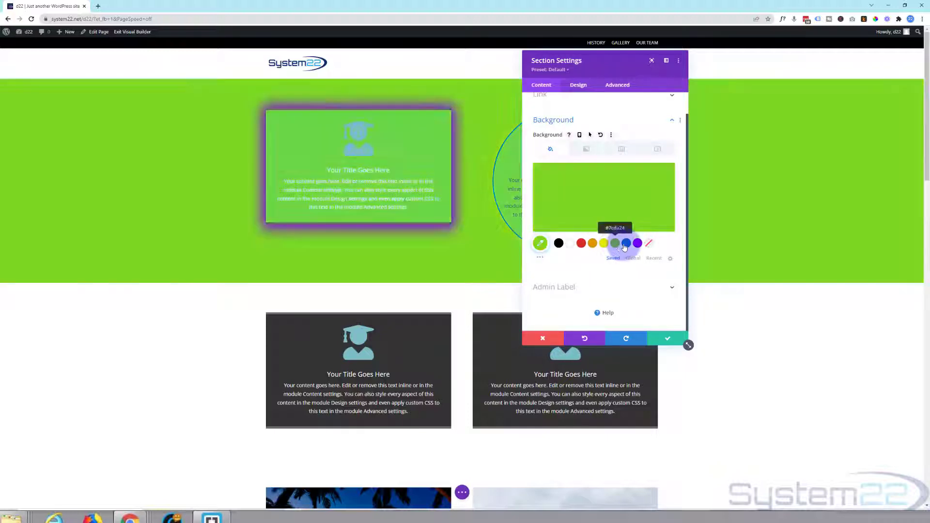
pyautogui.click(627, 243)
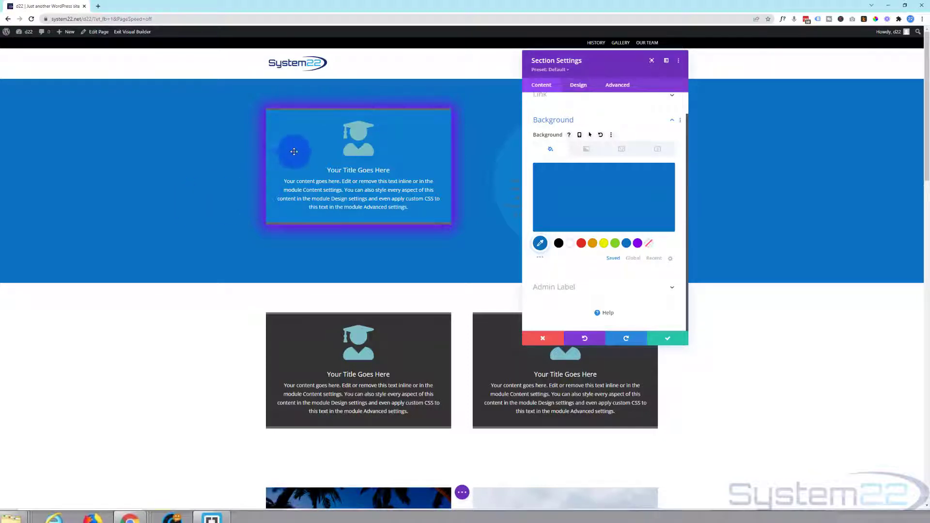
pyautogui.click(637, 243)
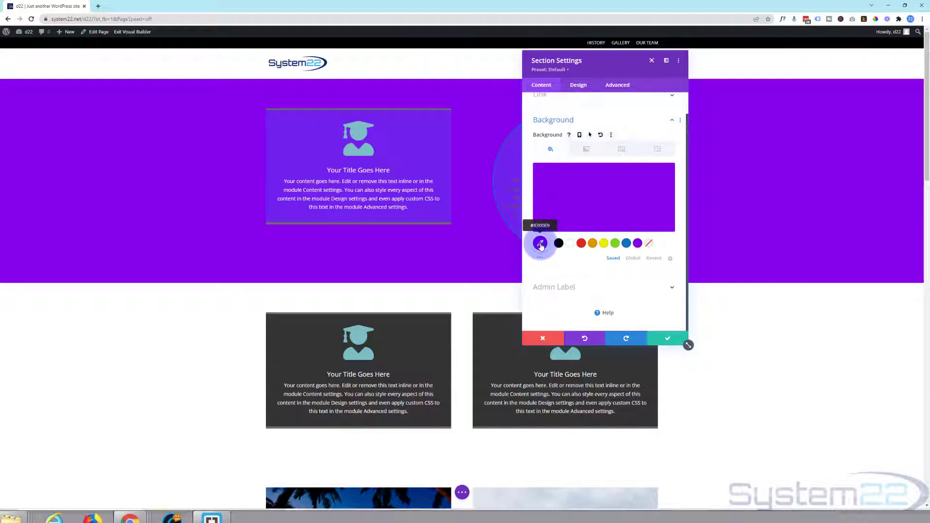
# Add a background gradient with purple as its second colour and set Gradient Type to Radial
pyautogui.click(588, 149)
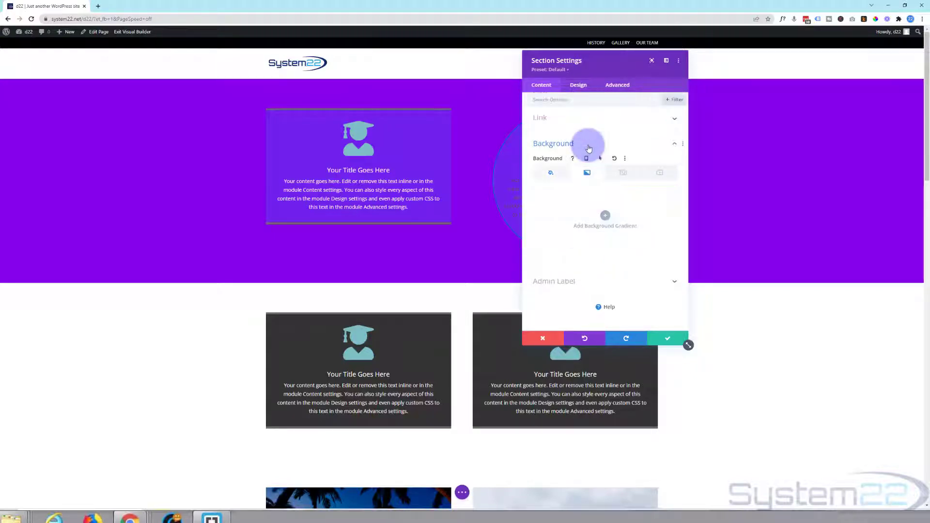
pyautogui.click(605, 215)
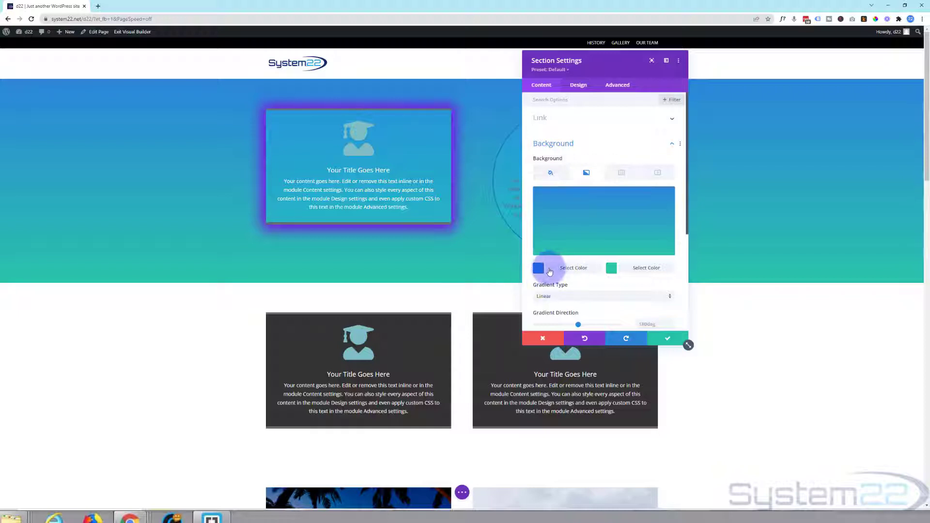
pyautogui.click(638, 269)
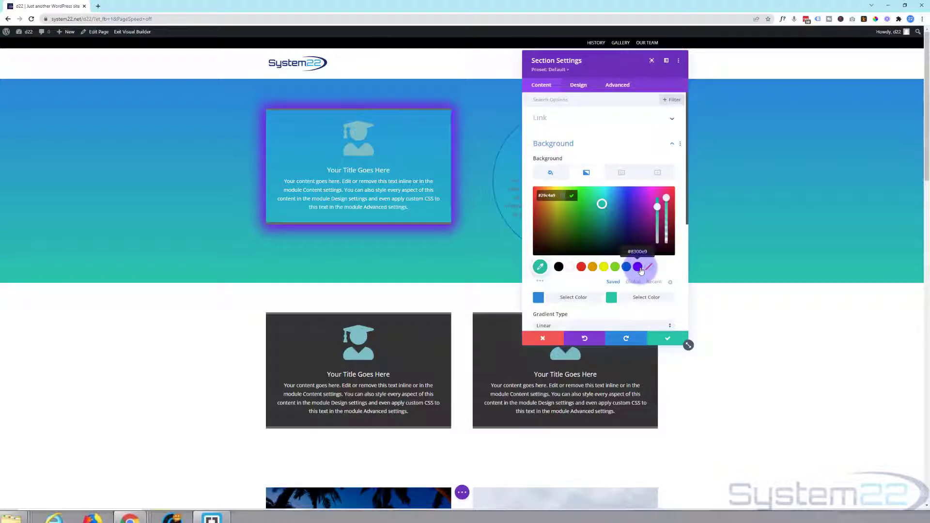
pyautogui.click(638, 267)
pyautogui.scroll(-1, 624, 191)
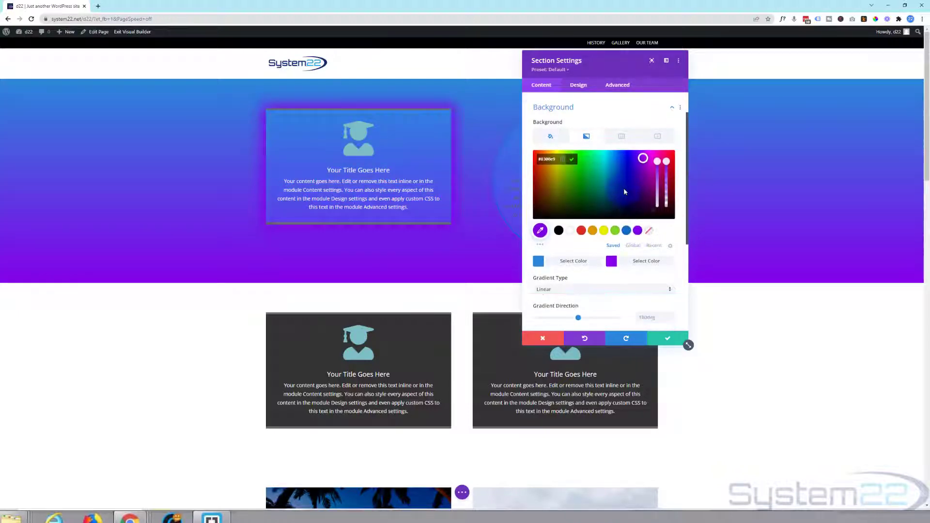
pyautogui.scroll(-3, 600, 191)
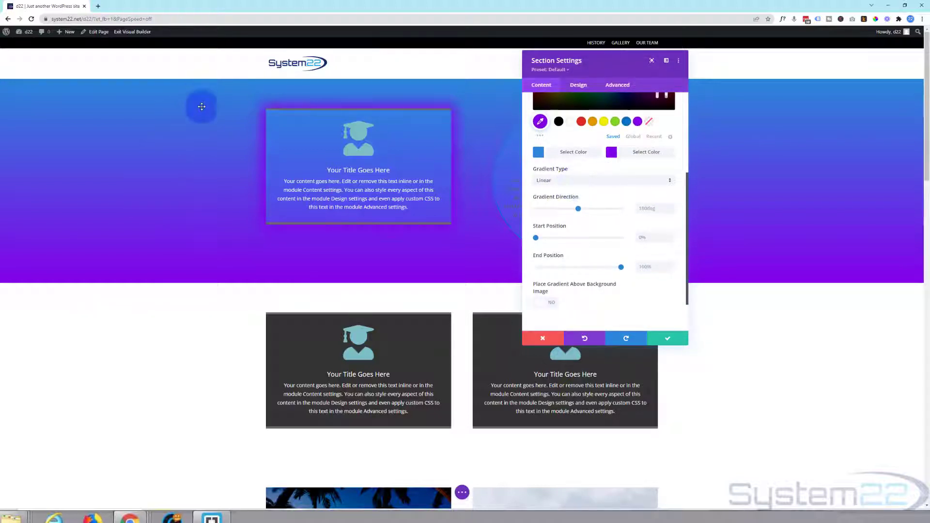
pyautogui.scroll(-1, 595, 180)
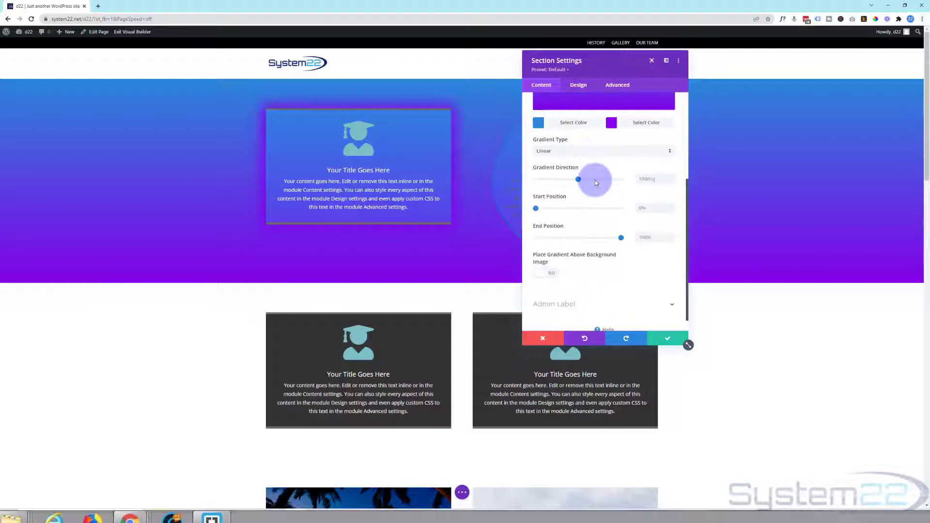
pyautogui.click(586, 151)
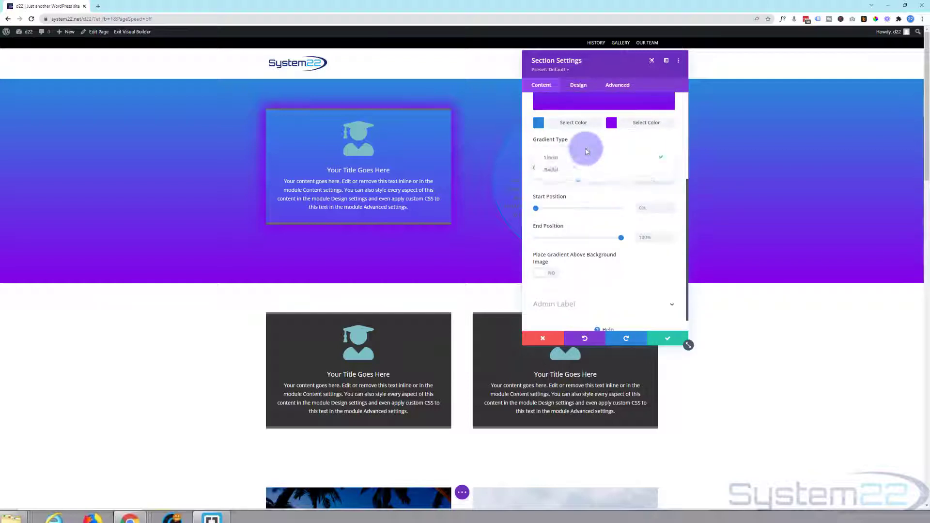
pyautogui.click(552, 167)
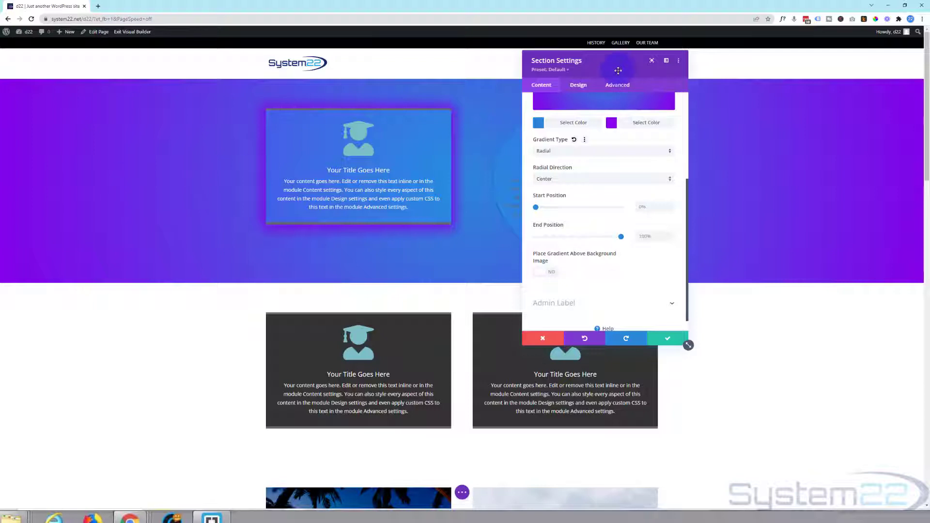
pyautogui.moveTo(622, 76); pyautogui.dragTo(704, 292)
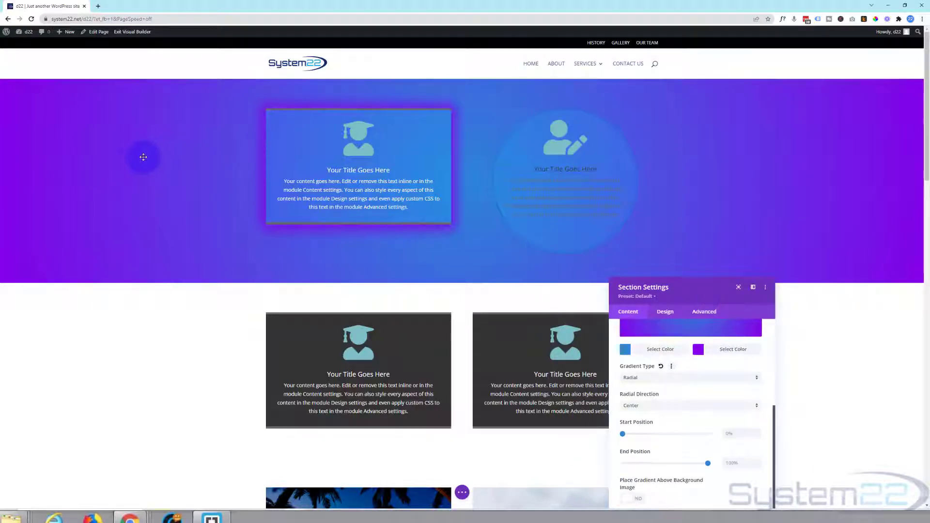
pyautogui.moveTo(705, 291); pyautogui.dragTo(736, 130)
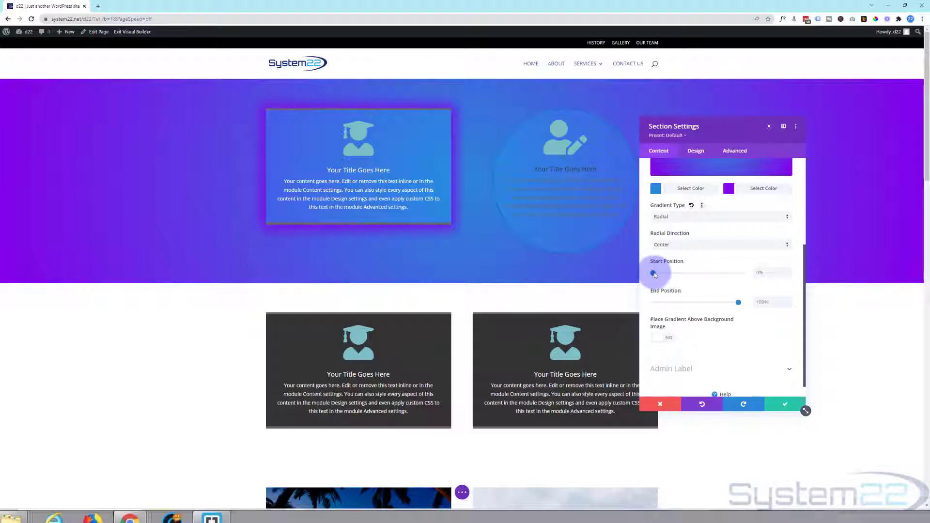
pyautogui.moveTo(653, 273); pyautogui.dragTo(703, 277)
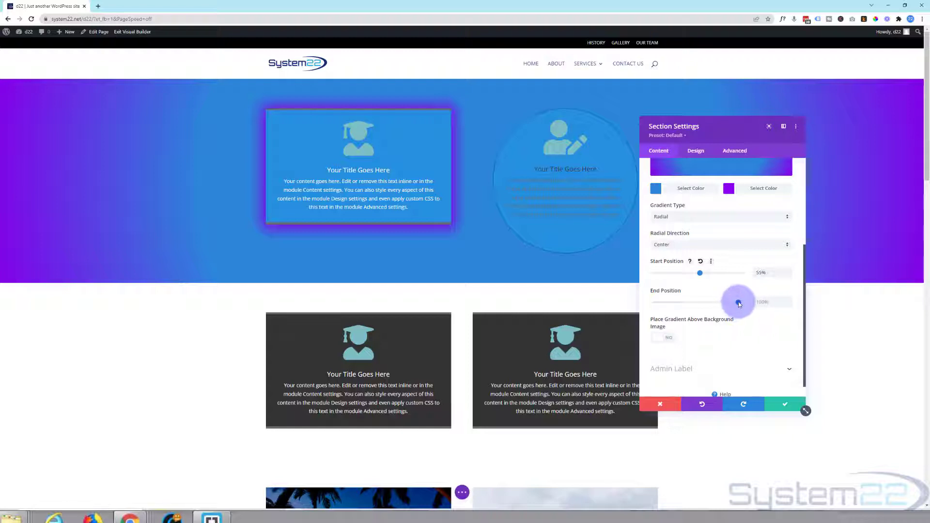
pyautogui.moveTo(738, 304); pyautogui.dragTo(698, 304)
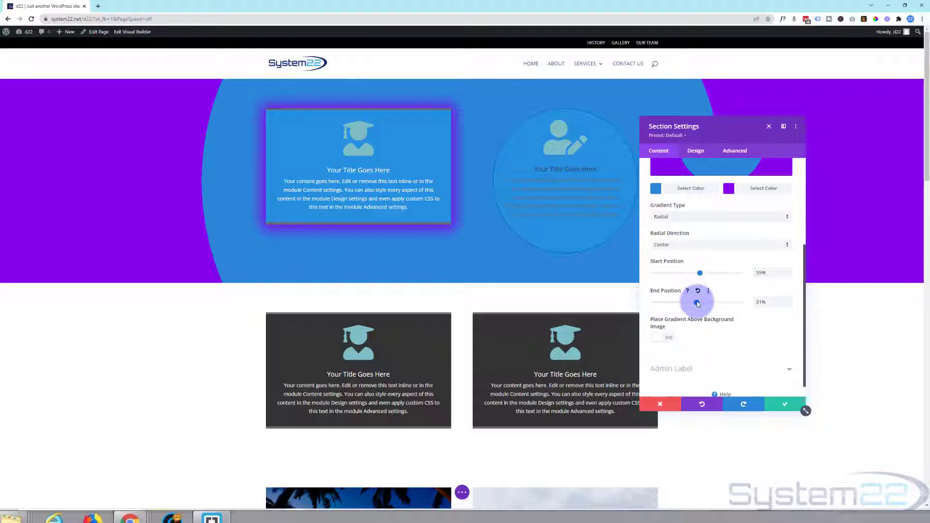
pyautogui.click(697, 290)
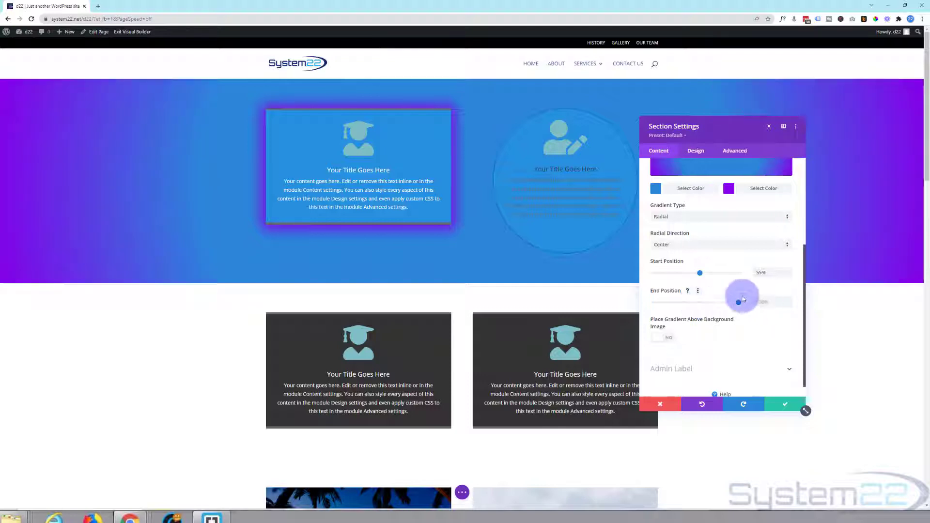
pyautogui.click(700, 261)
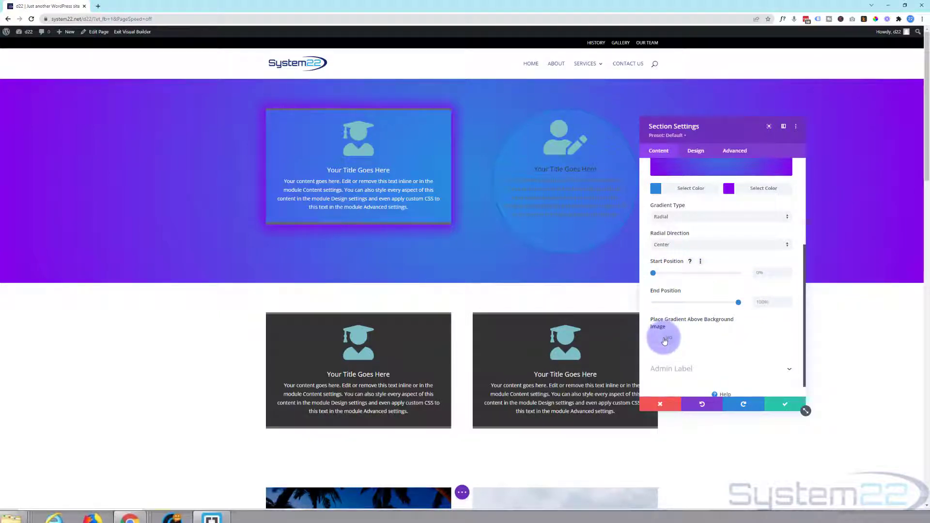
# Delete the section's gradient background
pyautogui.scroll(3, 710, 341)
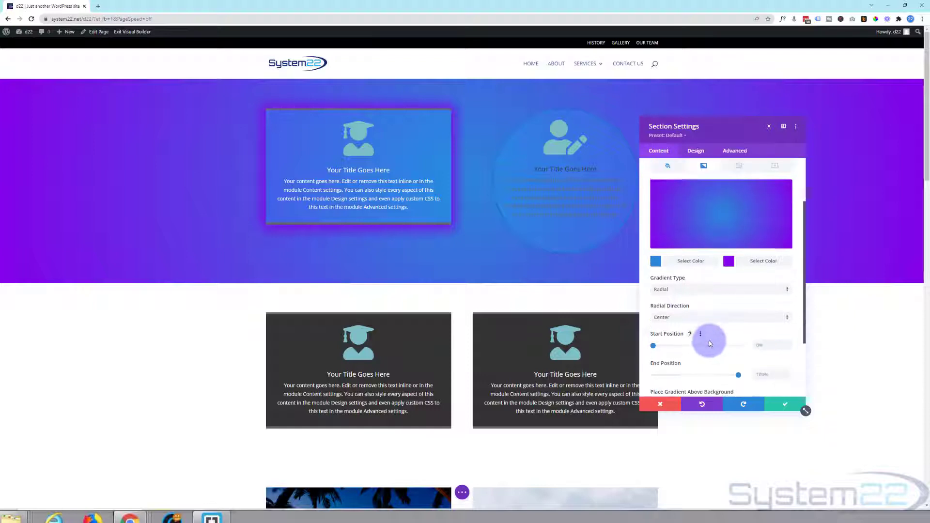
pyautogui.scroll(3, 713, 341)
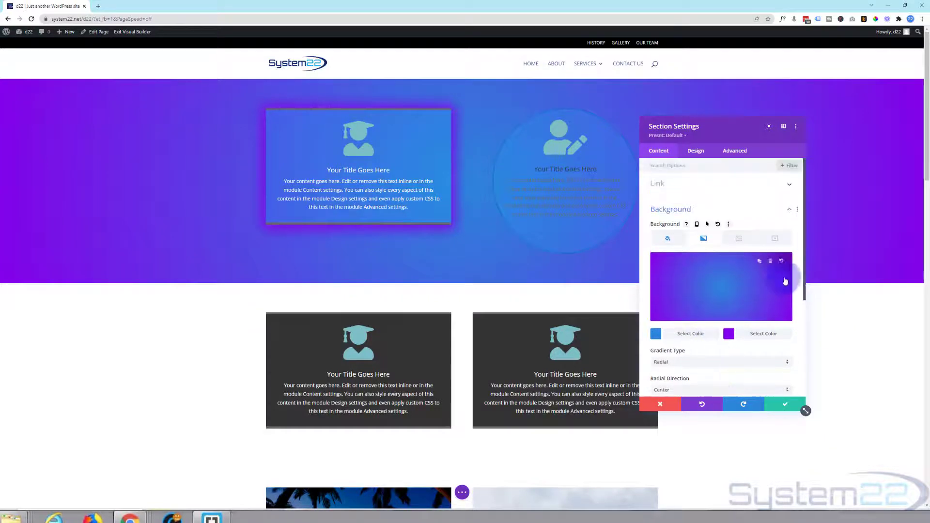
pyautogui.click(770, 265)
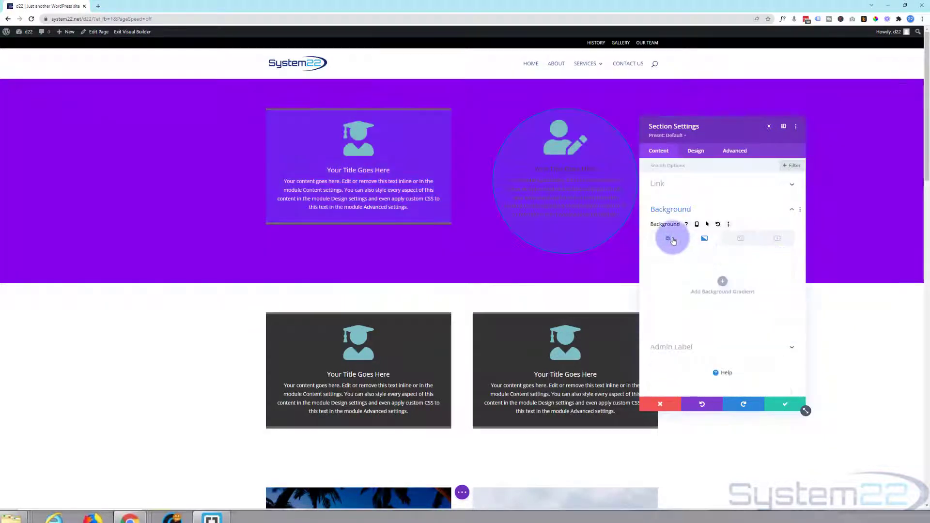
pyautogui.click(667, 238)
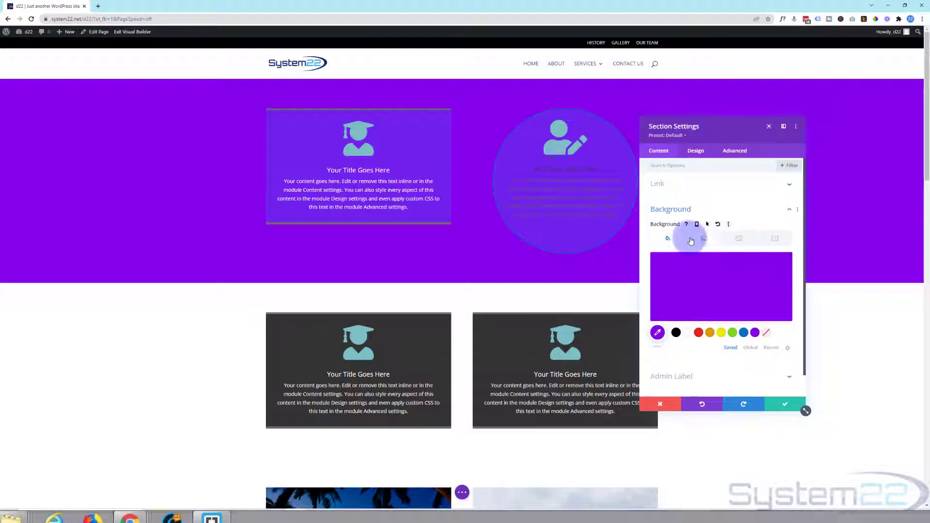
# Set the palm-tree sunset photo from the Media Library as the section background image
pyautogui.click(739, 239)
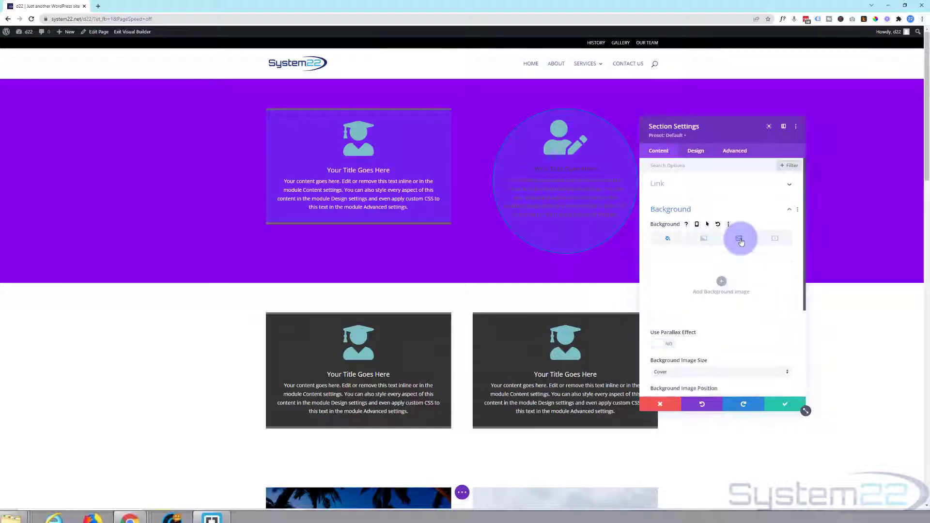
pyautogui.click(721, 283)
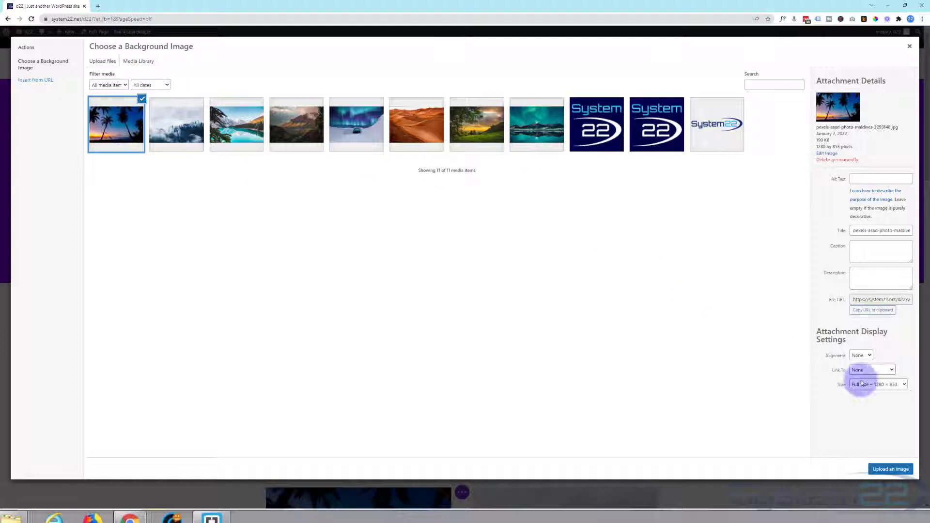
pyautogui.click(888, 470)
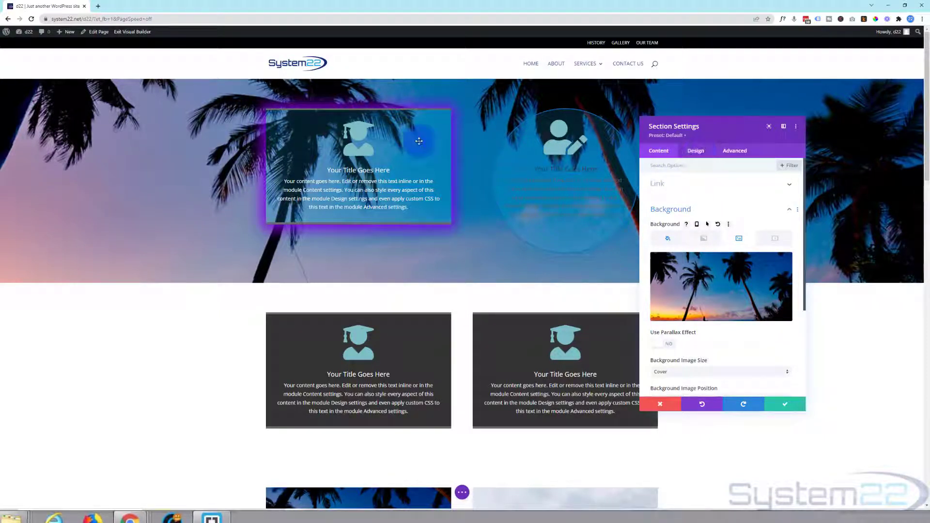
# Save the section, set the left blurb's Box Shadow to the no-shadow preset, then reopen section settings
pyautogui.click(786, 405)
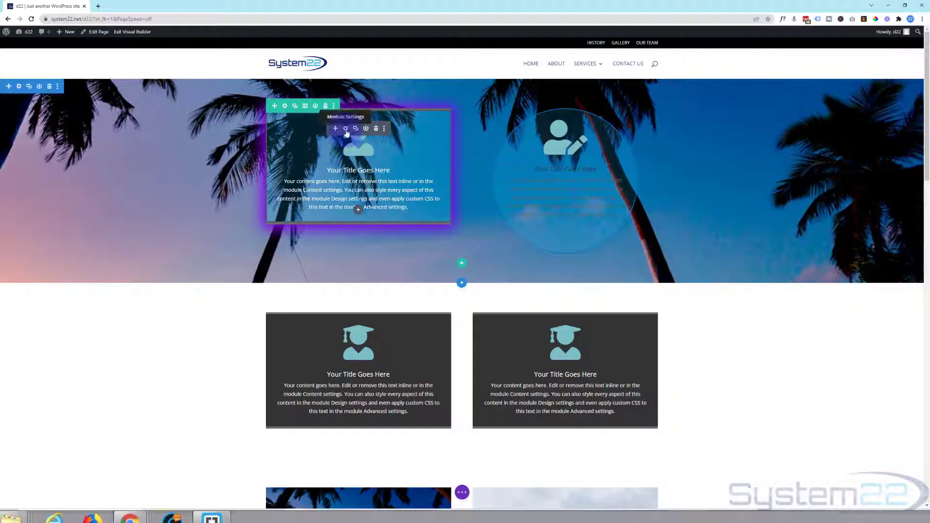
pyautogui.click(346, 129)
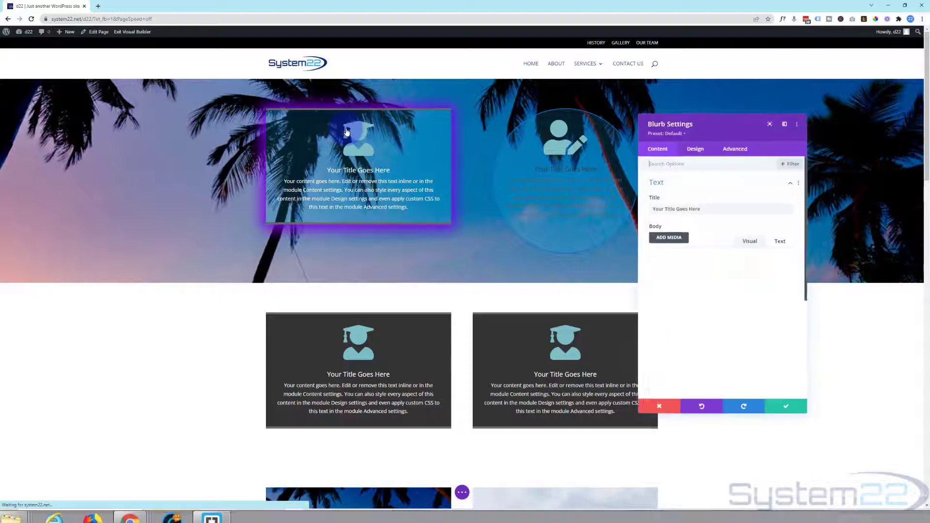
pyautogui.click(696, 152)
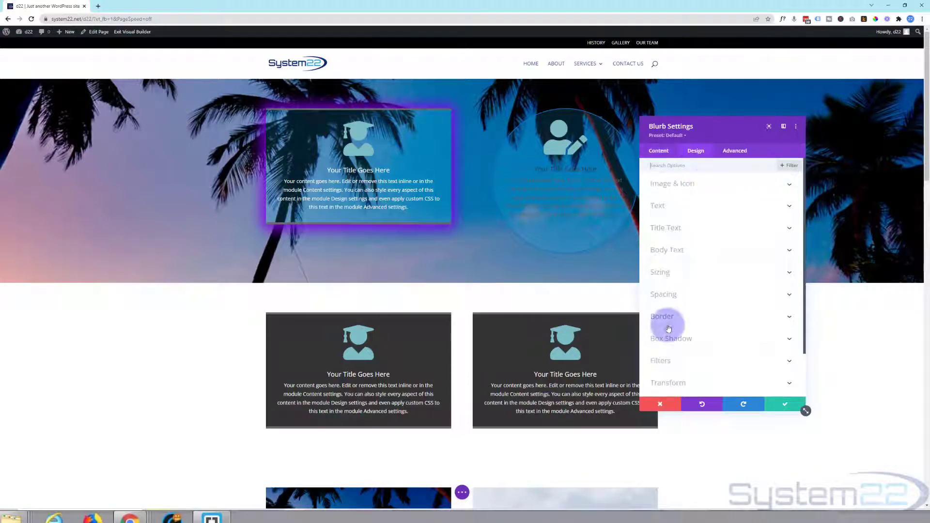
pyautogui.click(700, 338)
pyautogui.click(668, 212)
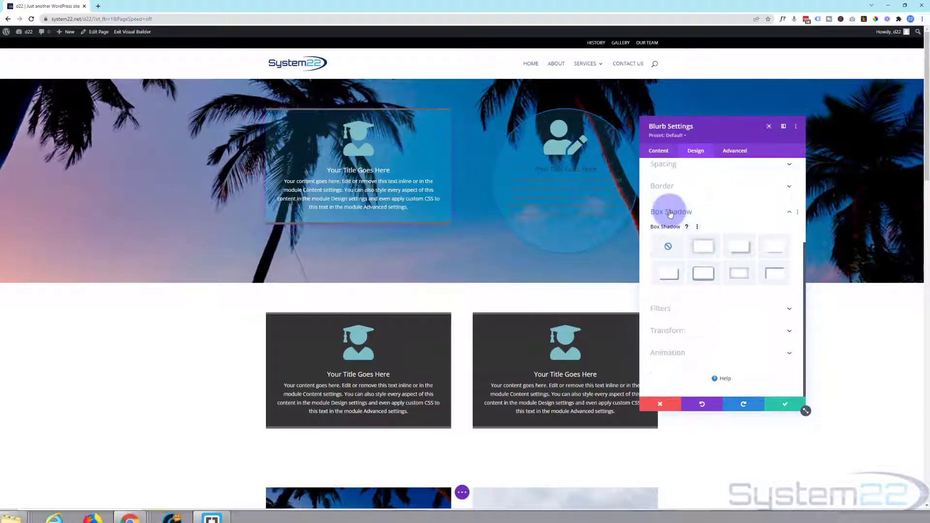
pyautogui.click(784, 404)
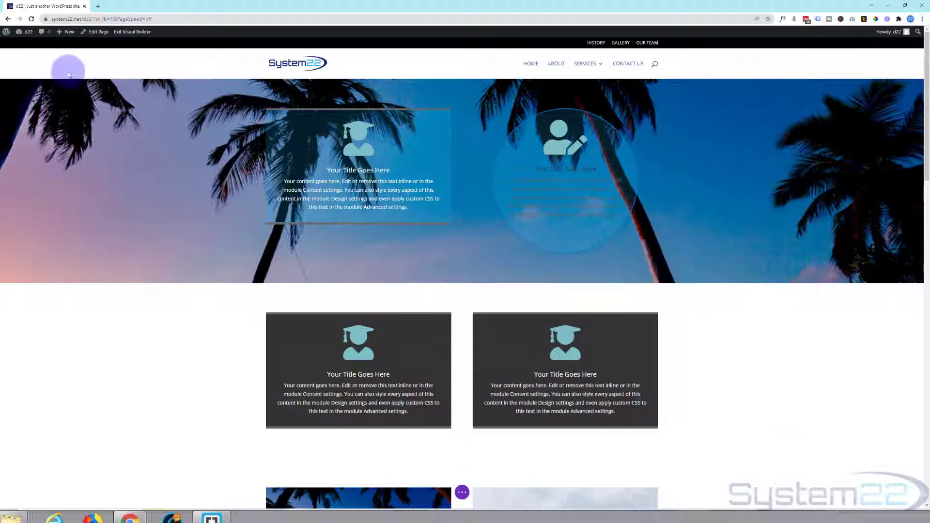
pyautogui.click(19, 87)
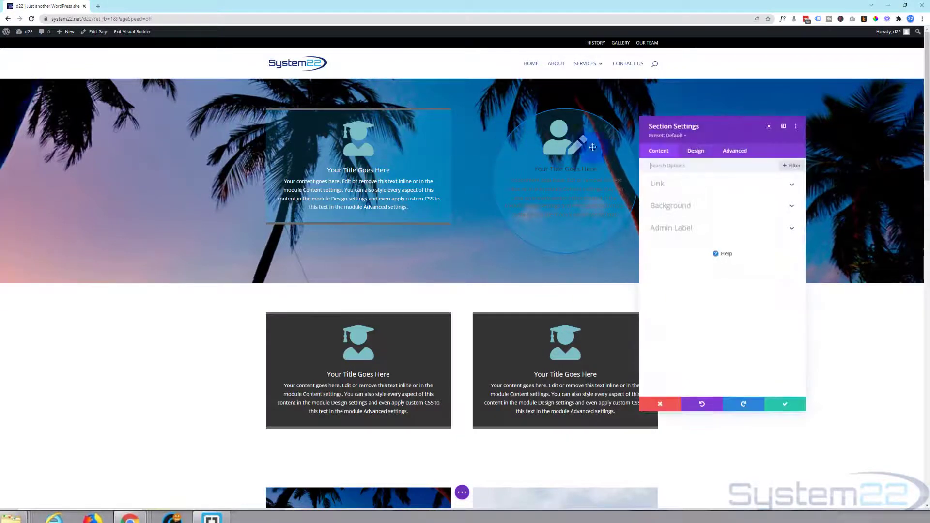
# Preview the background image Size at Fit and Actual Size, then settle on Cover
pyautogui.click(718, 207)
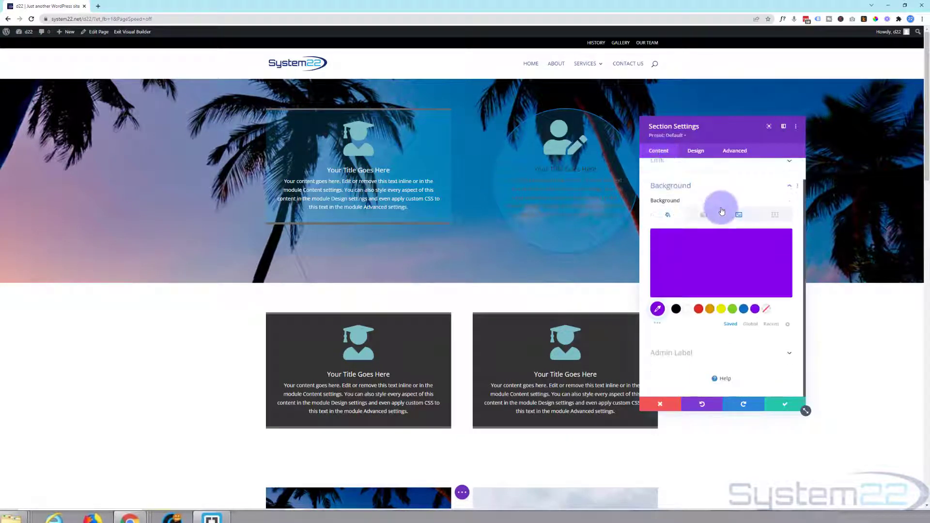
pyautogui.click(739, 215)
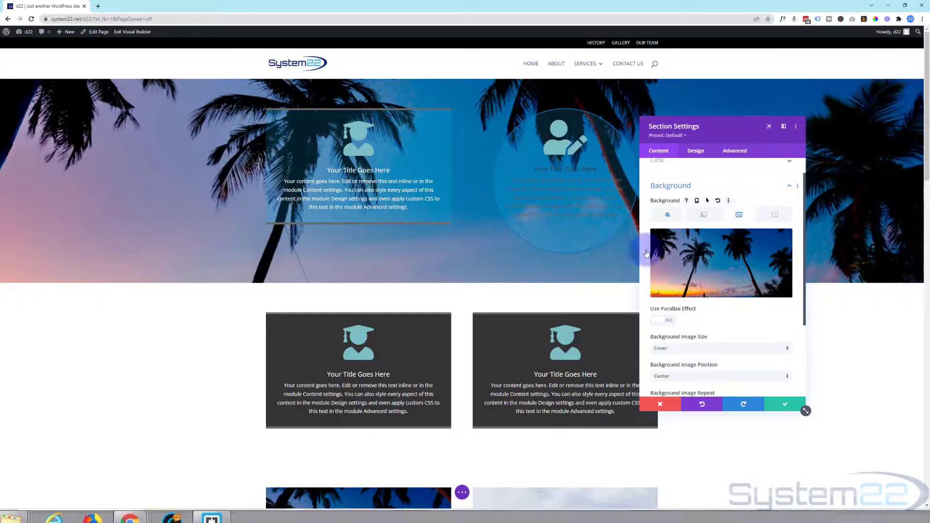
pyautogui.scroll(-3, 741, 177)
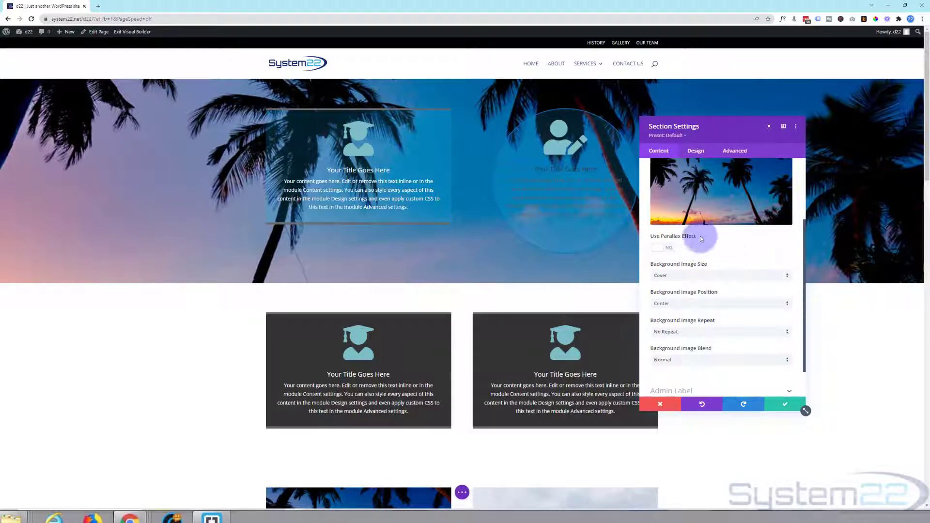
pyautogui.click(686, 276)
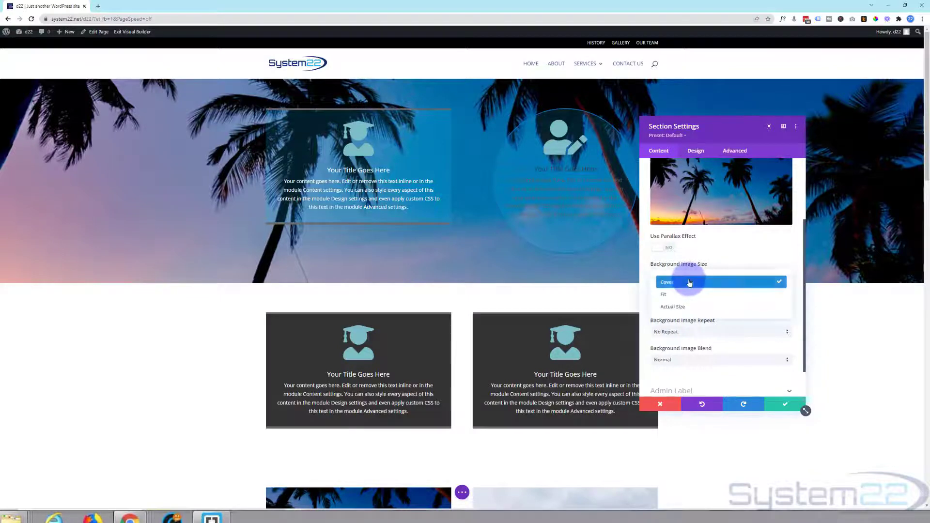
pyautogui.click(676, 297)
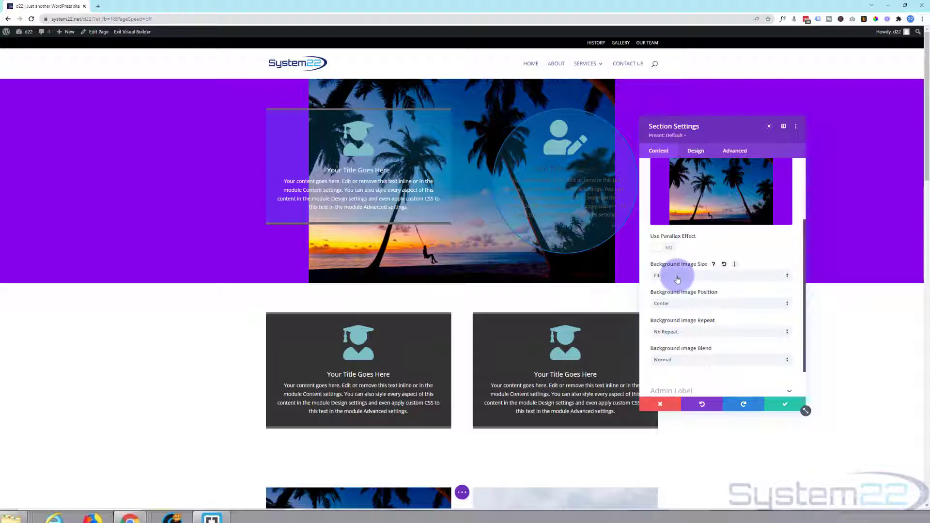
pyautogui.click(677, 276)
pyautogui.click(683, 306)
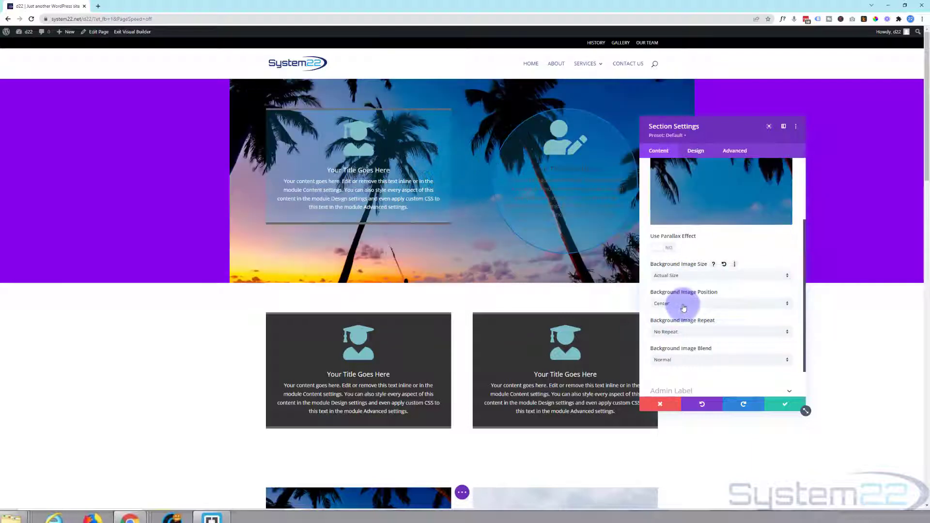
pyautogui.click(684, 276)
pyautogui.click(684, 283)
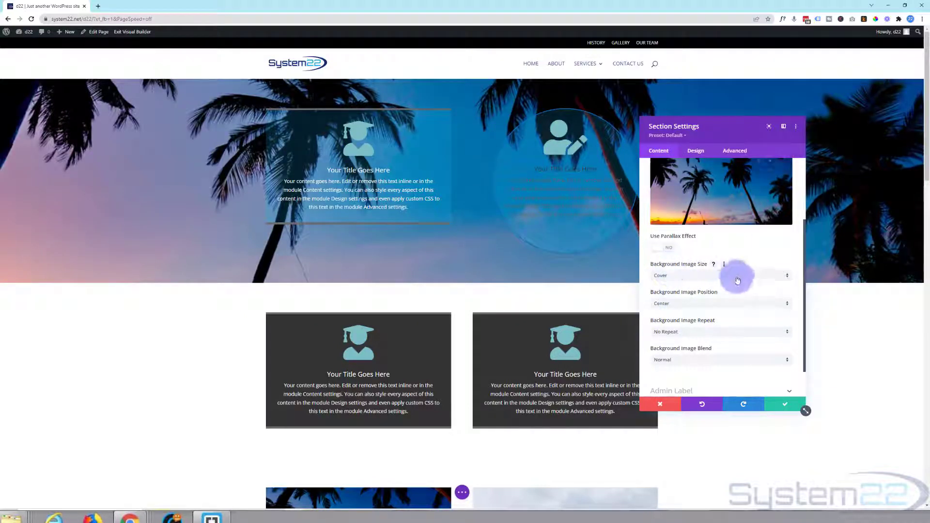
# Set the background image position to Center Right after briefly trying Top Left
pyautogui.scroll(1, 691, 315)
pyautogui.click(683, 341)
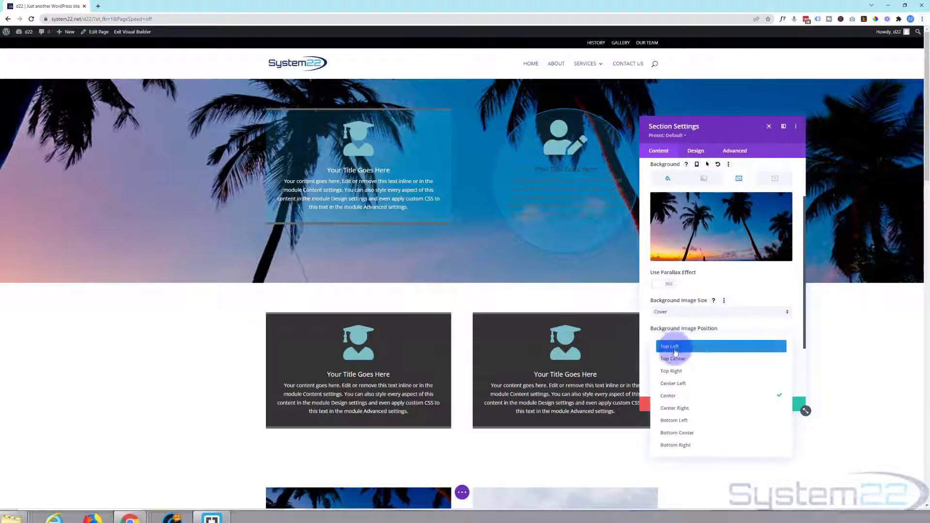
pyautogui.click(677, 347)
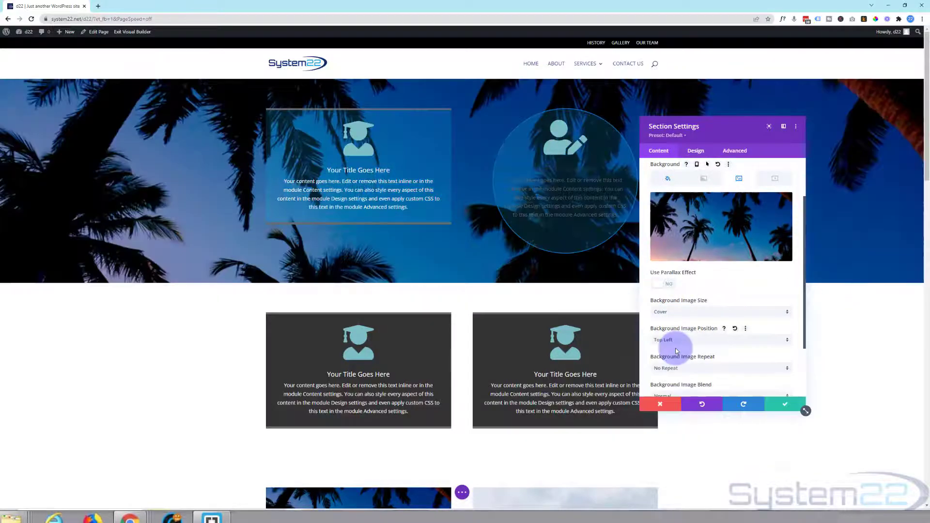
pyautogui.click(702, 341)
pyautogui.click(694, 412)
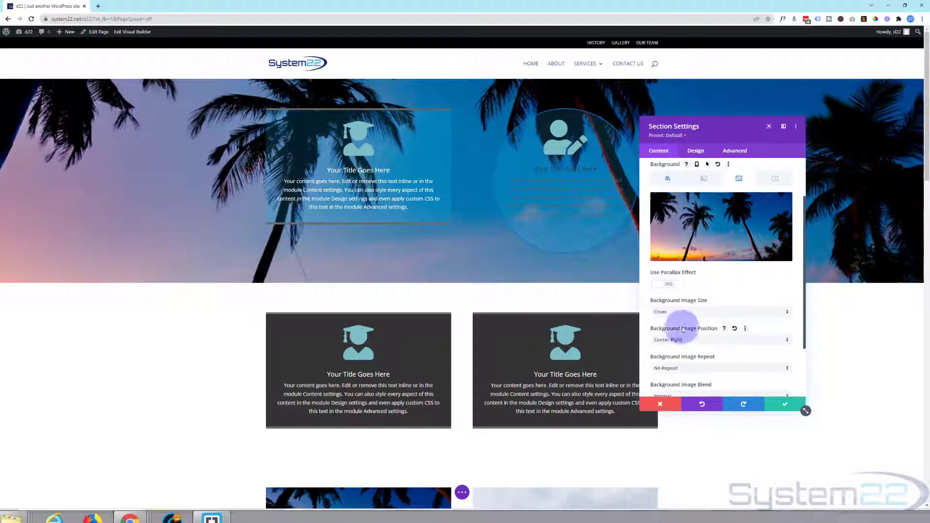
# Test Repeat tiling with Fit size, then revert to No Repeat and Cover
pyautogui.scroll(-3, 682, 329)
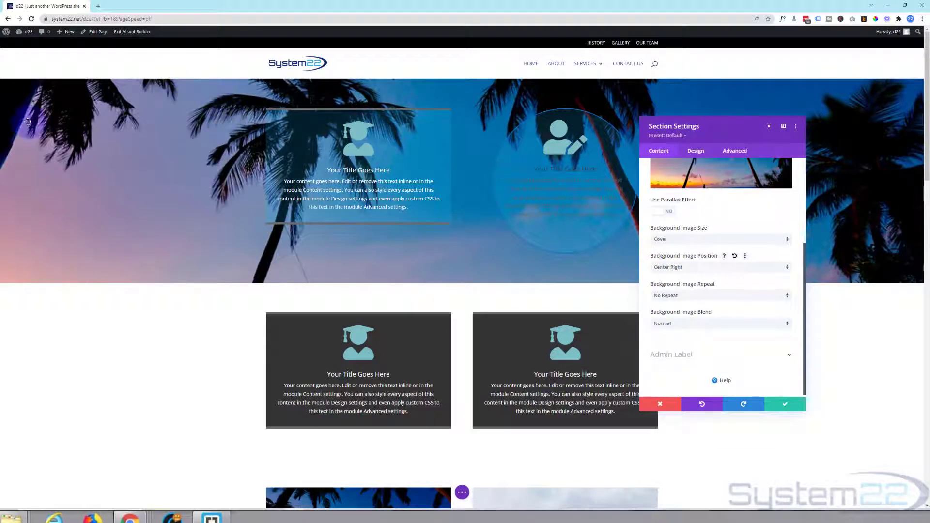
pyautogui.click(700, 296)
pyautogui.click(694, 310)
pyautogui.click(685, 240)
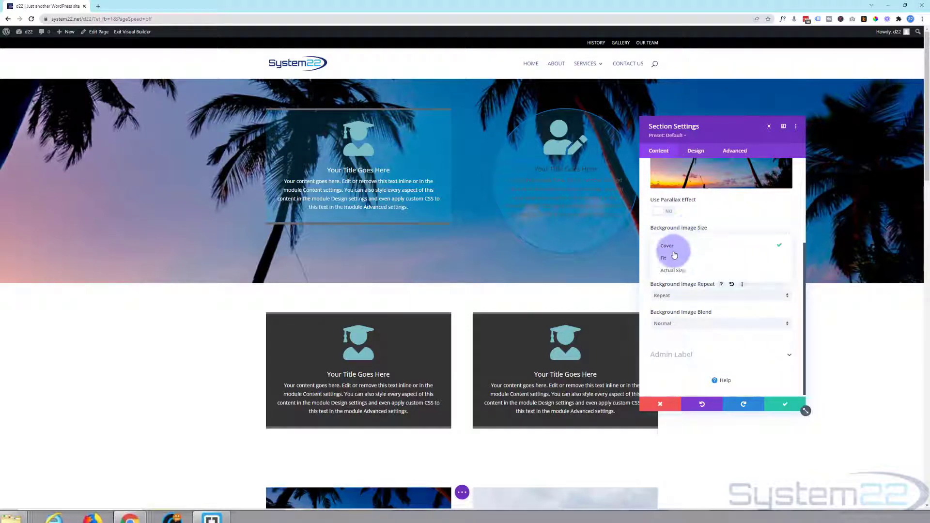
pyautogui.click(671, 258)
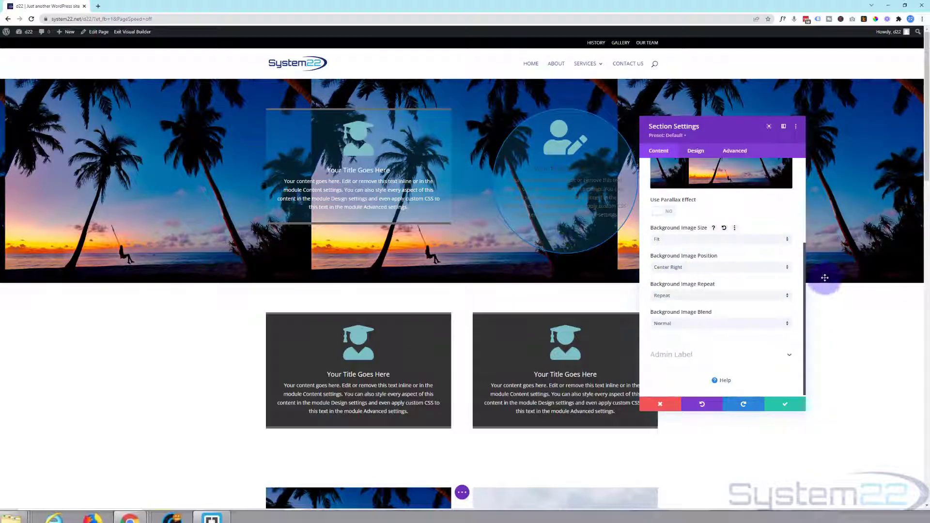
pyautogui.click(728, 297)
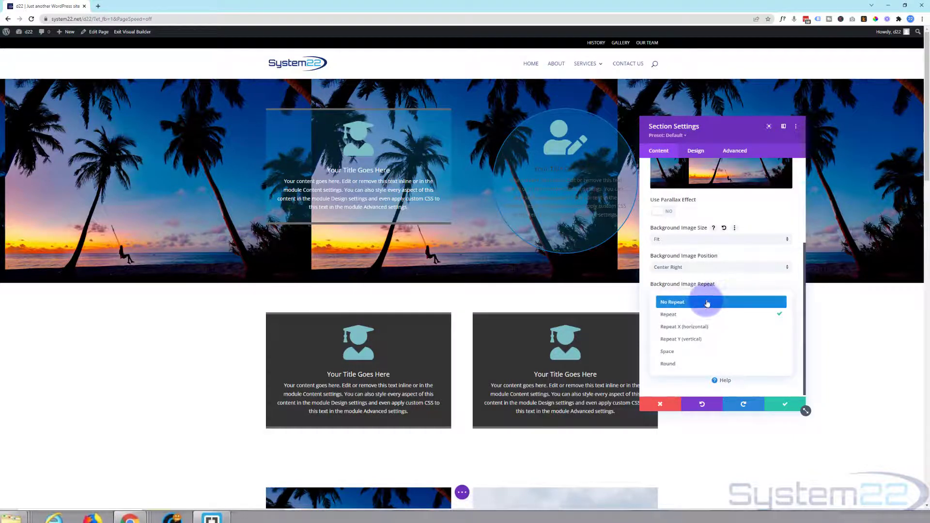
pyautogui.click(706, 304)
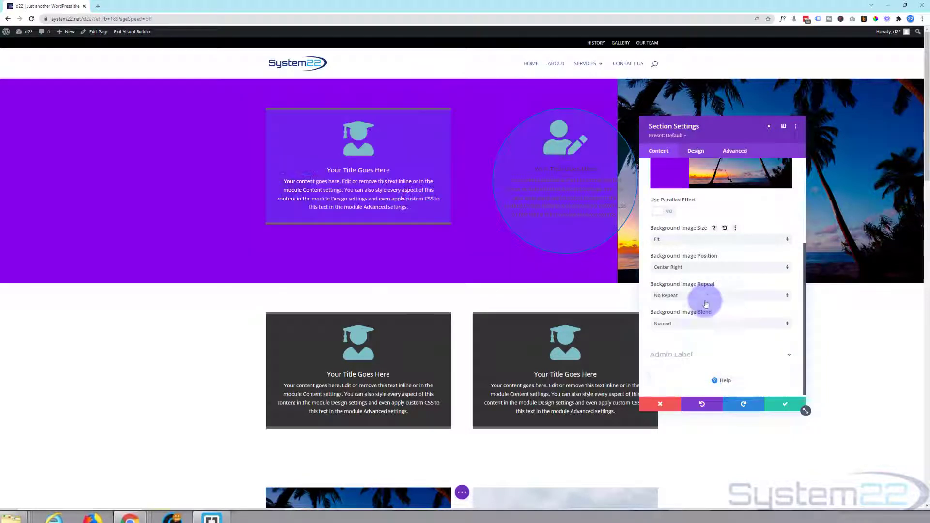
pyautogui.click(688, 242)
pyautogui.click(687, 250)
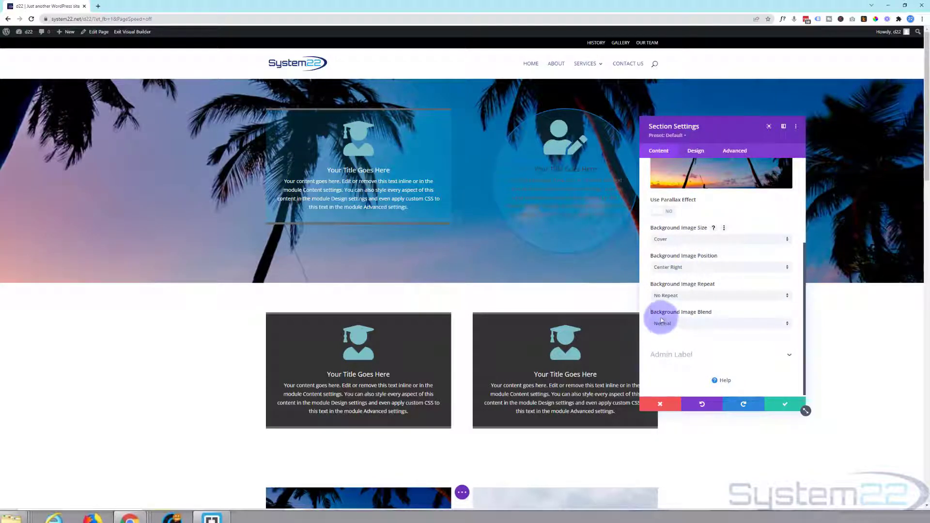
pyautogui.scroll(3, 678, 300)
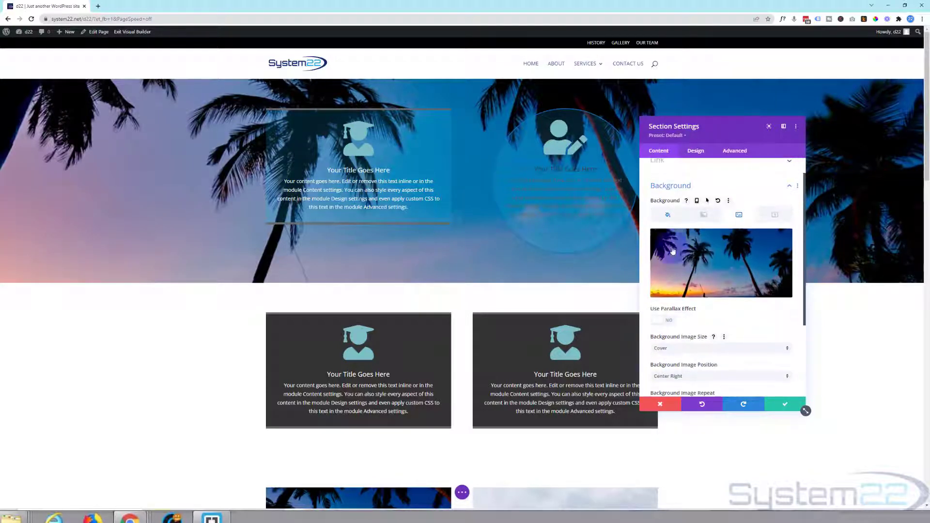
pyautogui.click(668, 216)
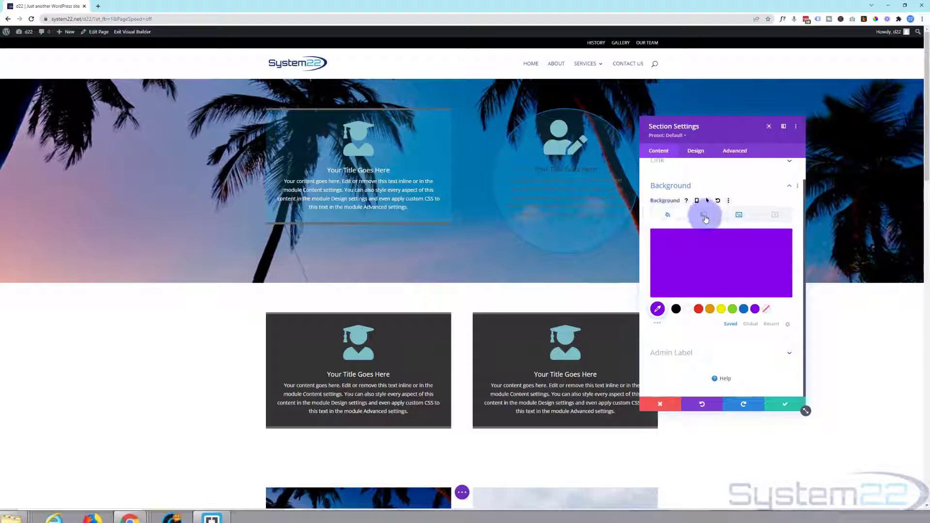
pyautogui.click(741, 215)
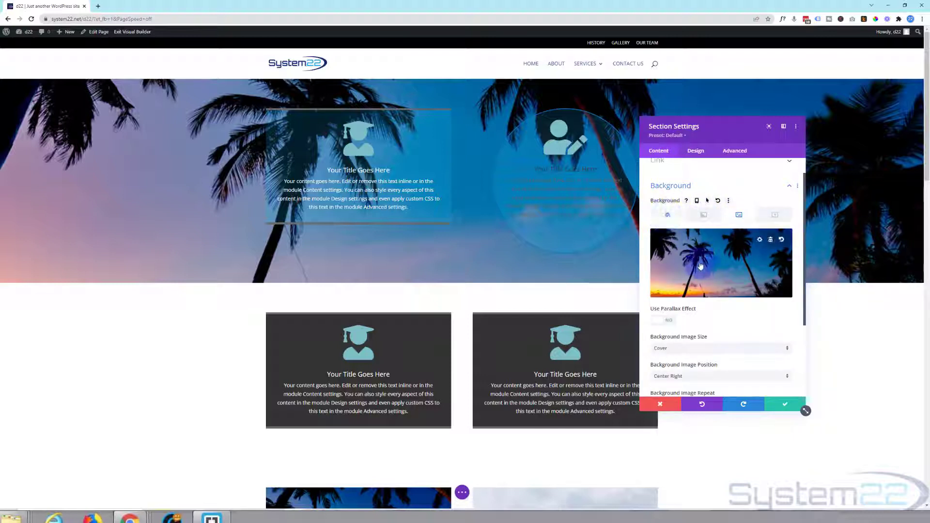
pyautogui.scroll(-3, 701, 266)
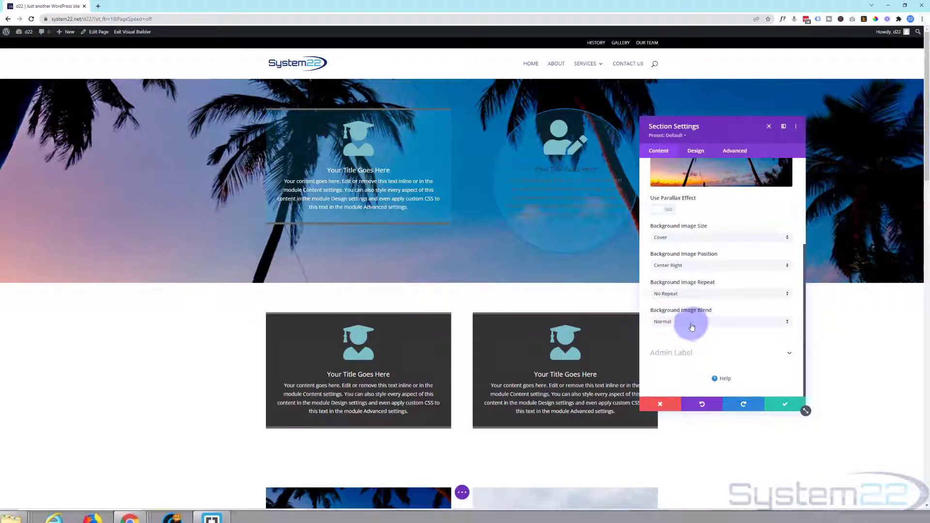
pyautogui.click(693, 322)
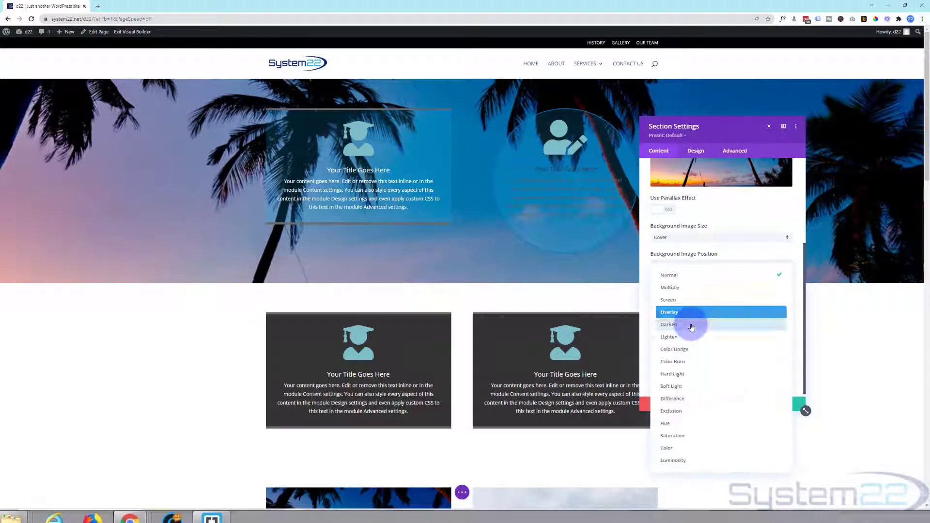
pyautogui.click(691, 288)
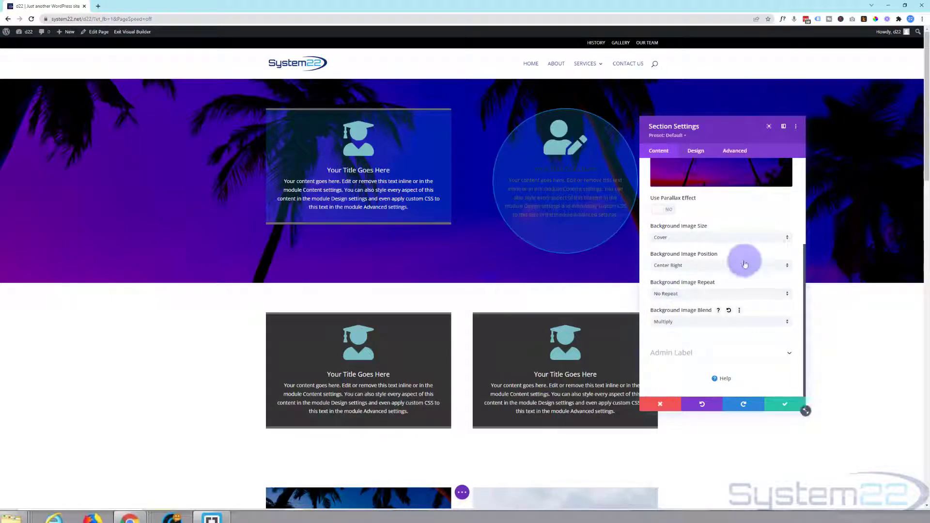
pyautogui.click(718, 322)
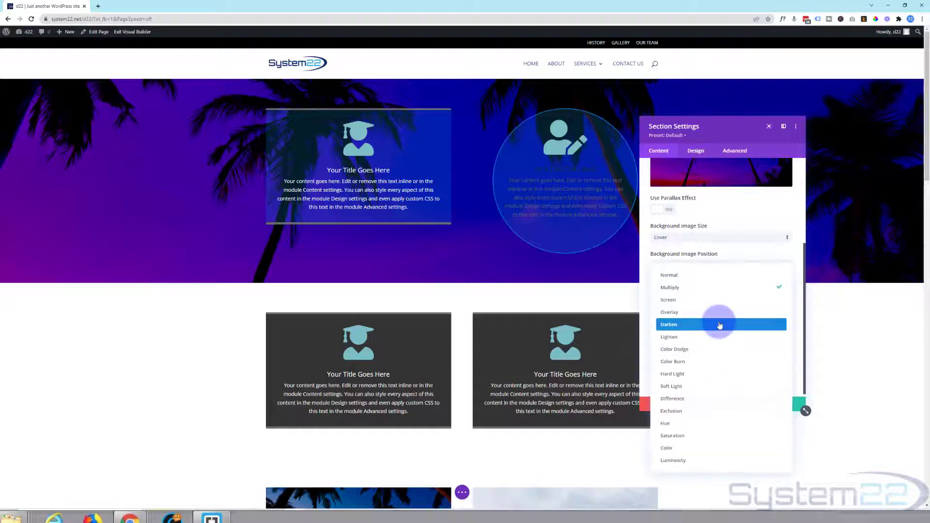
pyautogui.click(699, 411)
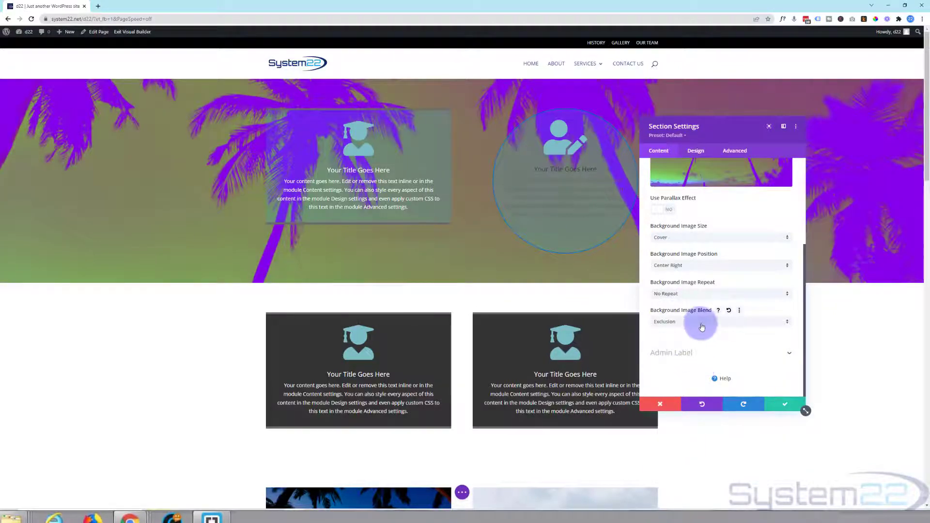
pyautogui.click(702, 321)
pyautogui.click(690, 460)
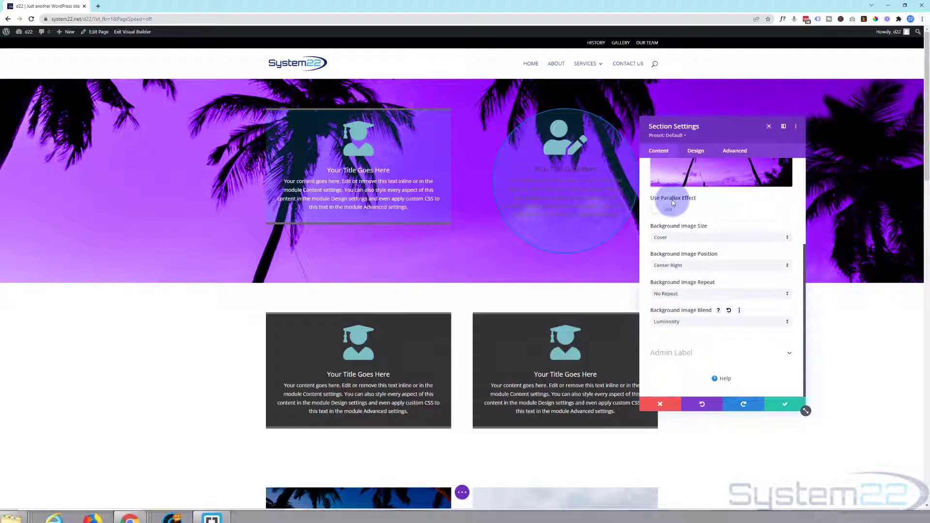
pyautogui.scroll(1, 698, 354)
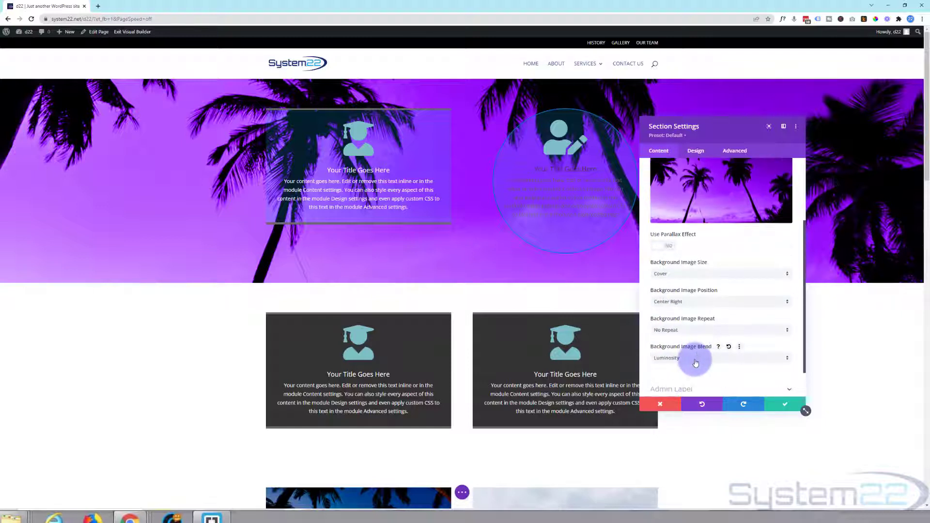
pyautogui.click(695, 363)
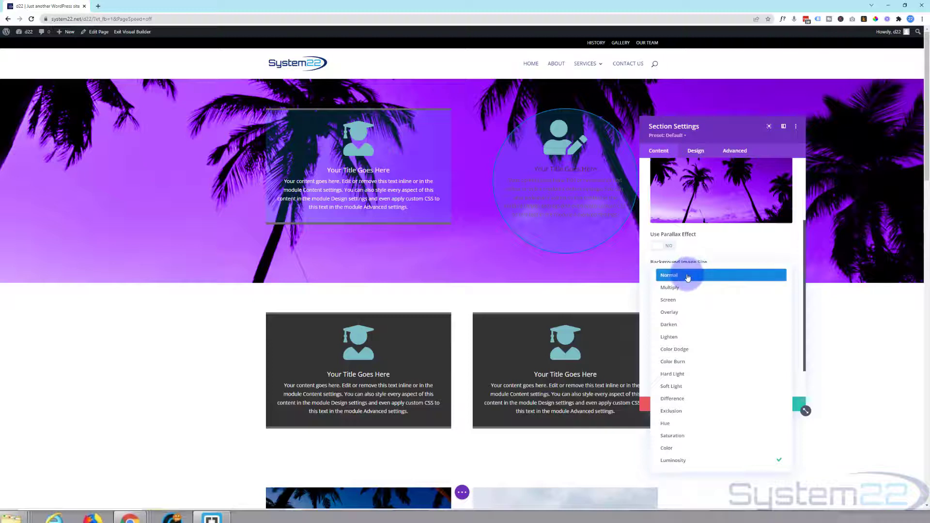
pyautogui.click(669, 275)
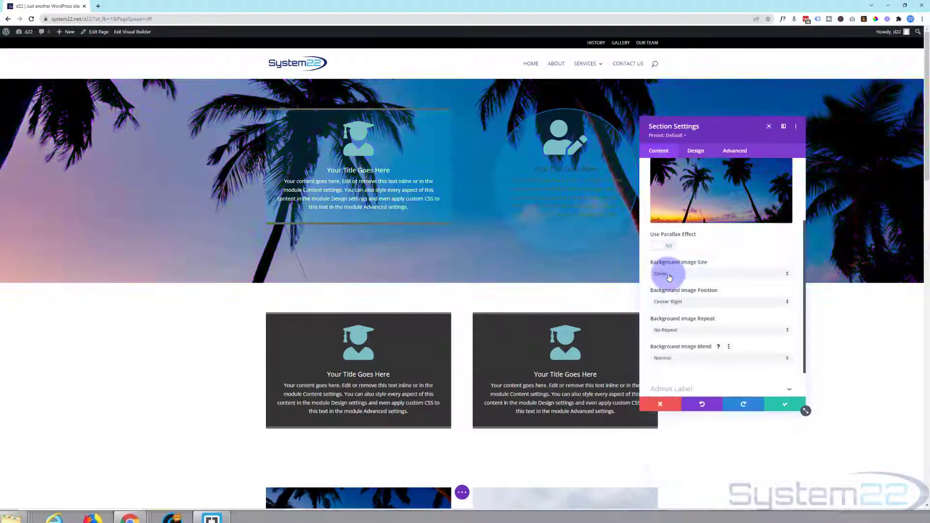
# Turn Use Parallax Effect on for the palm-tree background image
pyautogui.scroll(3, 699, 289)
pyautogui.click(667, 318)
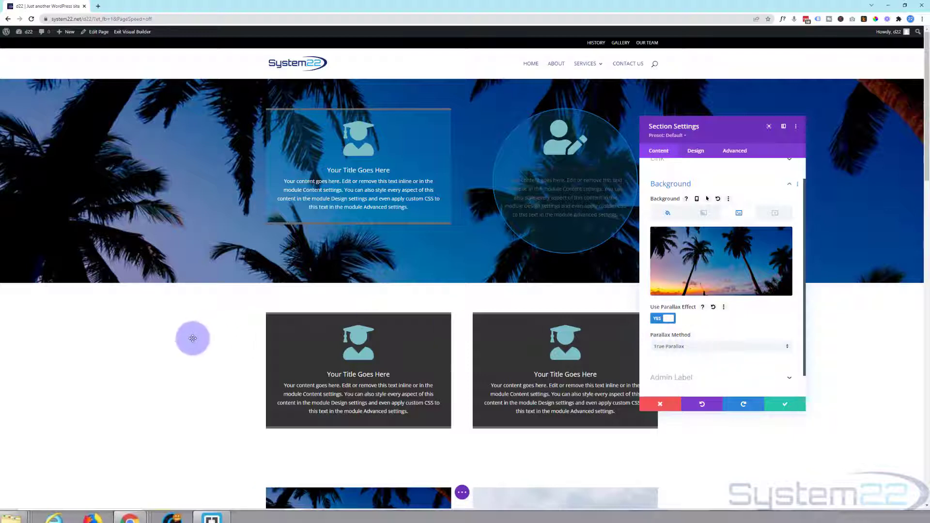
pyautogui.scroll(-4, 175, 359)
pyautogui.scroll(2, 176, 361)
pyautogui.scroll(1, 175, 361)
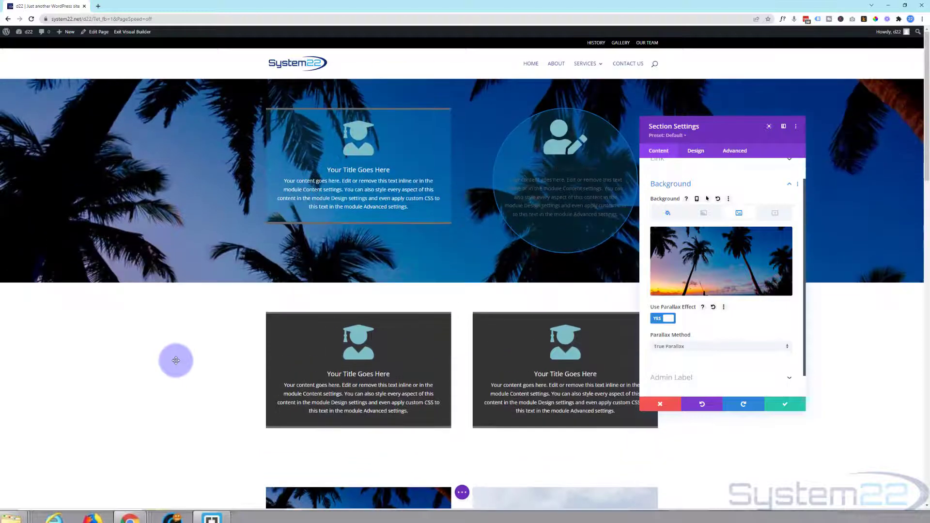
pyautogui.scroll(-3, 176, 360)
pyautogui.scroll(4, 176, 360)
pyautogui.scroll(-5, 177, 361)
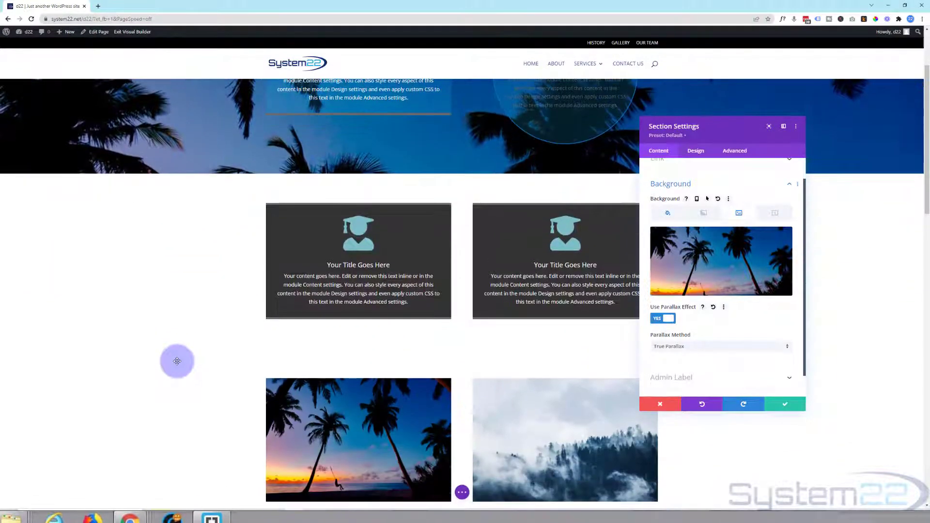
pyautogui.scroll(3, 177, 361)
pyautogui.scroll(1, 177, 361)
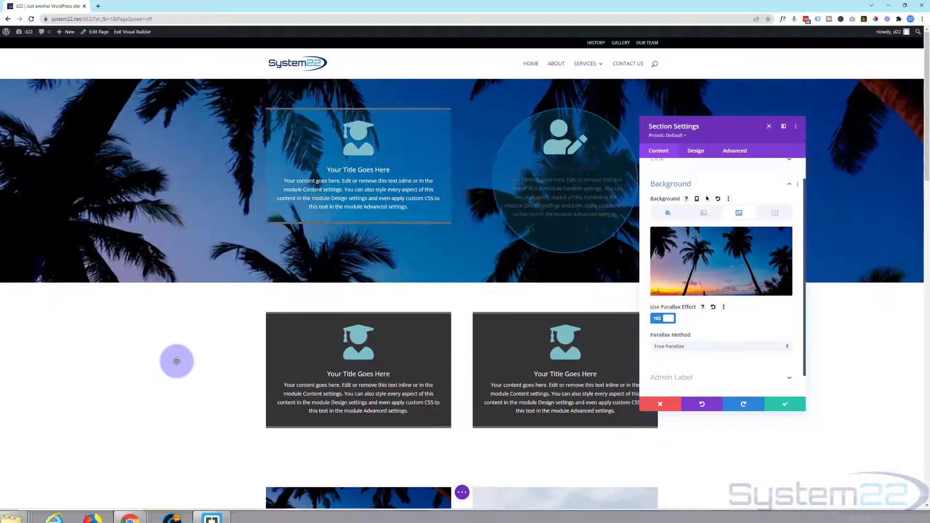
pyautogui.scroll(-2, 177, 361)
pyautogui.scroll(1, 177, 360)
pyautogui.scroll(1, 177, 361)
pyautogui.scroll(-2, 177, 360)
pyautogui.scroll(2, 179, 361)
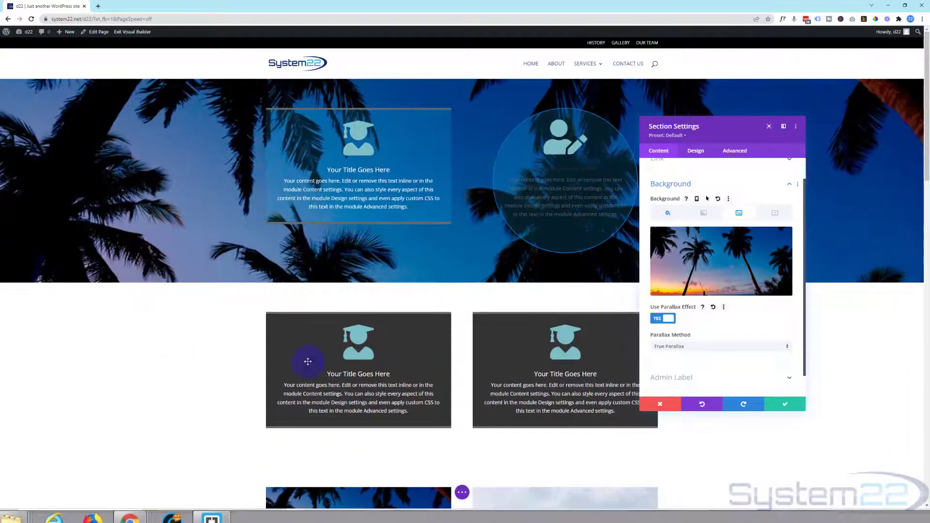
# Change the Parallax Method from True Parallax to CSS
pyautogui.click(693, 347)
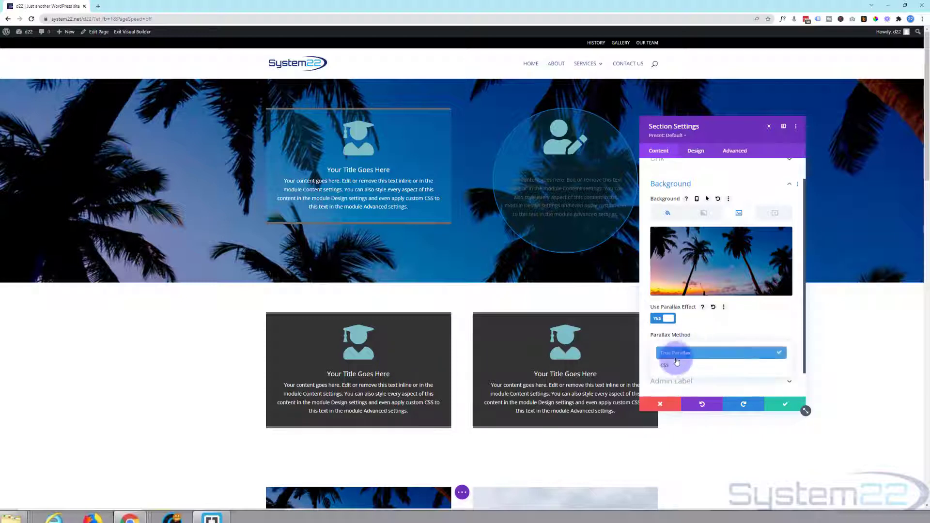
pyautogui.click(674, 366)
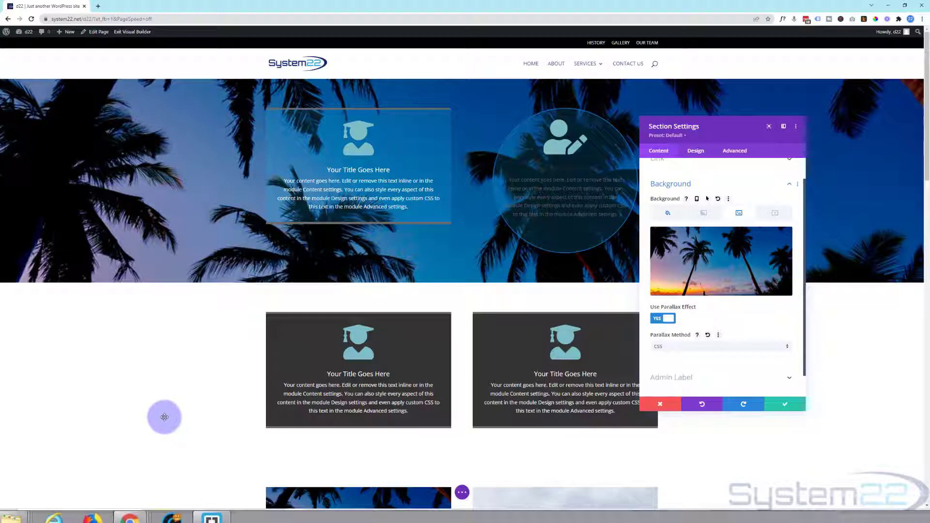
pyautogui.scroll(-2, 164, 417)
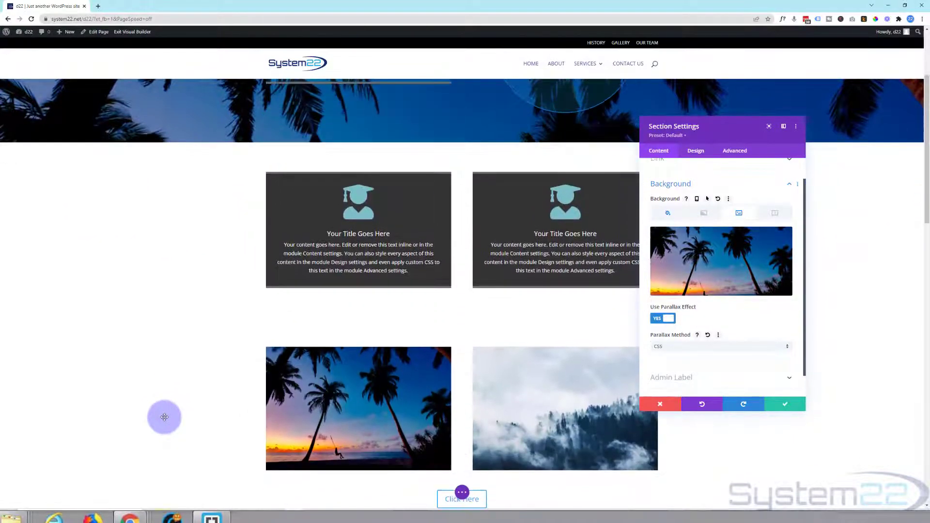
pyautogui.scroll(2, 165, 417)
pyautogui.scroll(-2, 165, 417)
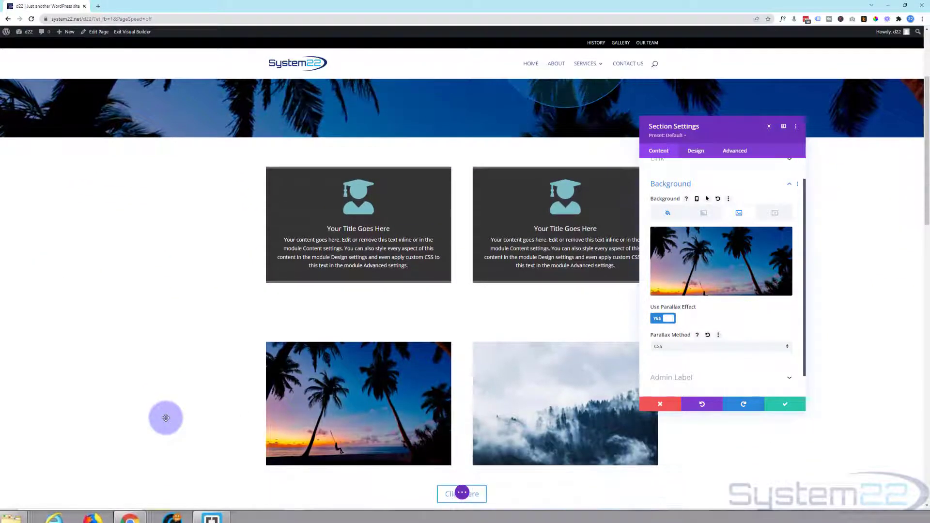
pyautogui.scroll(2, 165, 418)
pyautogui.scroll(-3, 166, 418)
pyautogui.scroll(3, 167, 418)
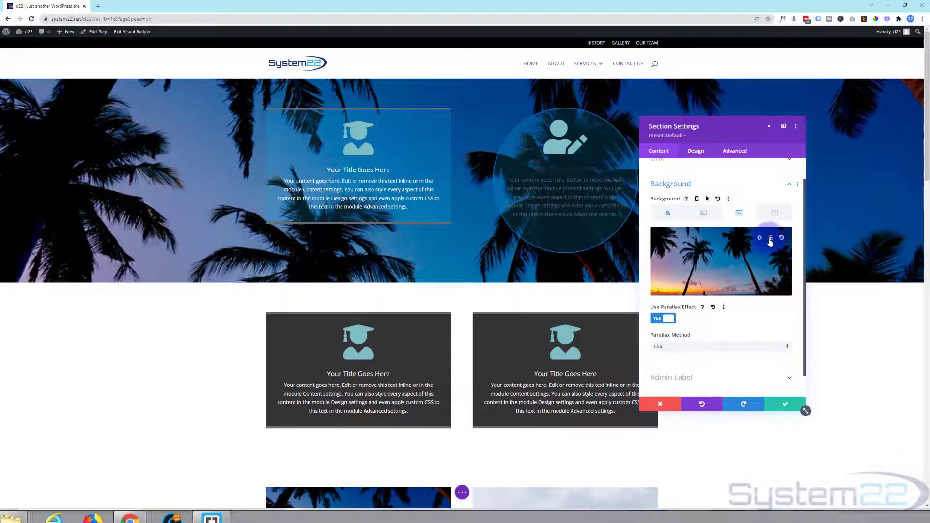
# Delete the palm-tree background image and the purple background colour
pyautogui.click(770, 240)
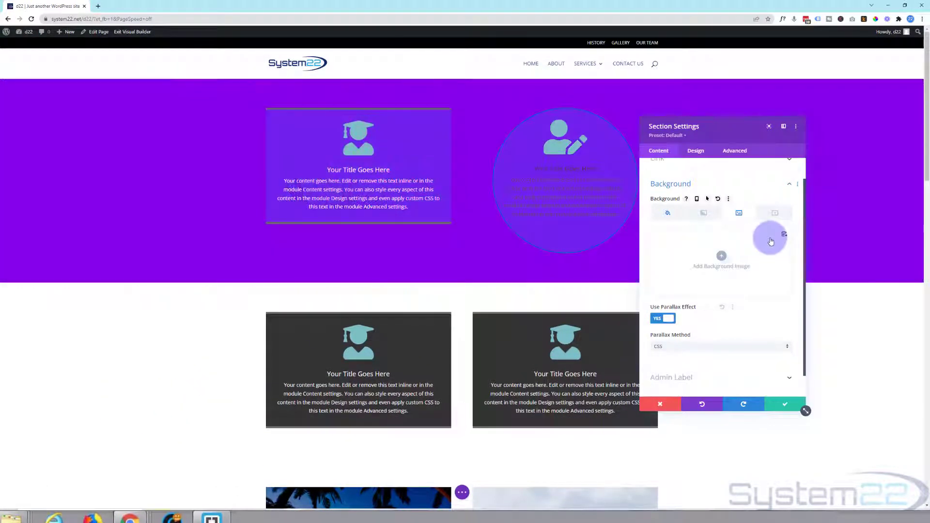
pyautogui.click(668, 214)
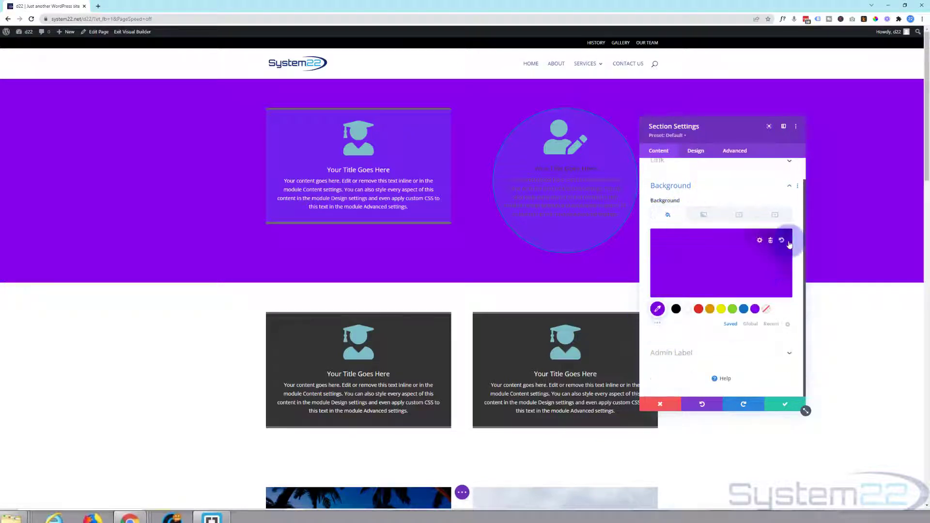
pyautogui.click(771, 240)
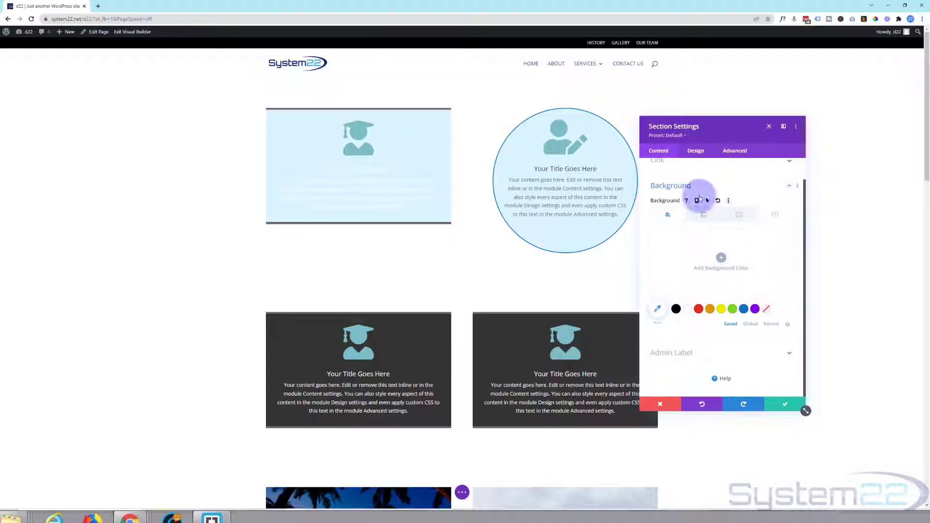
# Search Pexels for landscape videos and open the waves crashing on rocks video
pyautogui.click(97, 7)
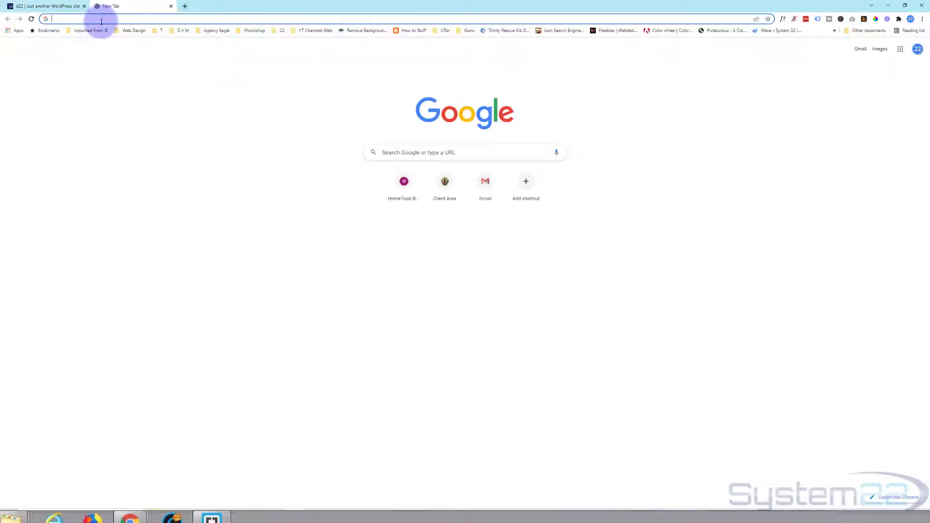
pyautogui.write('pexels.com/search/landscape/')
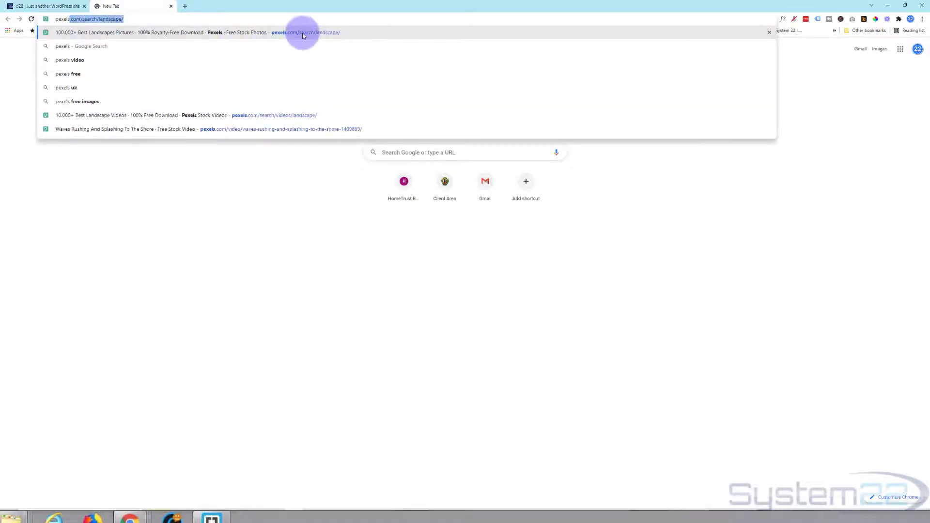
pyautogui.click(302, 32)
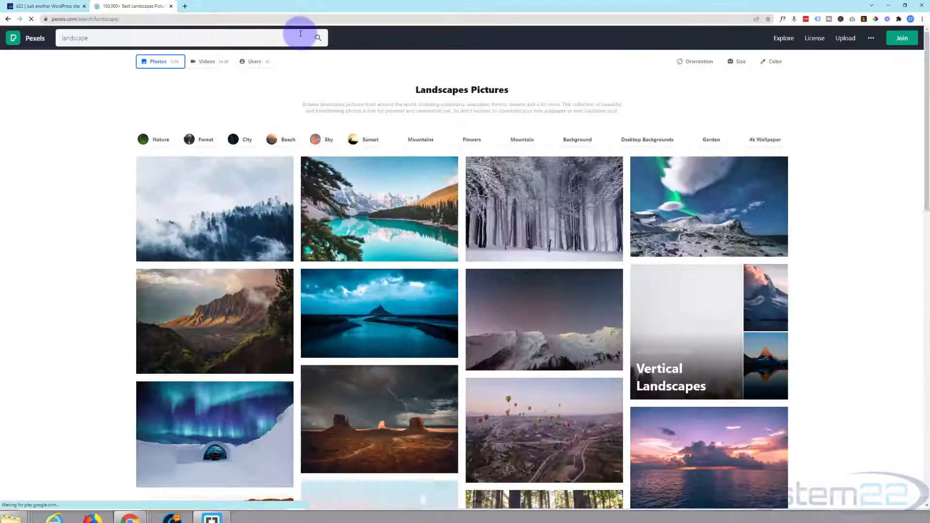
pyautogui.click(207, 62)
pyautogui.moveTo(259, 178)
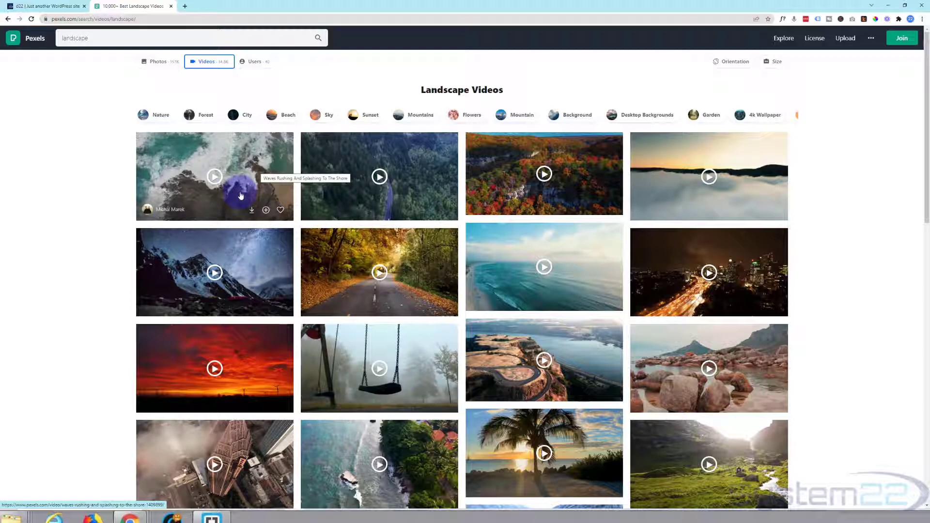
pyautogui.click(246, 180)
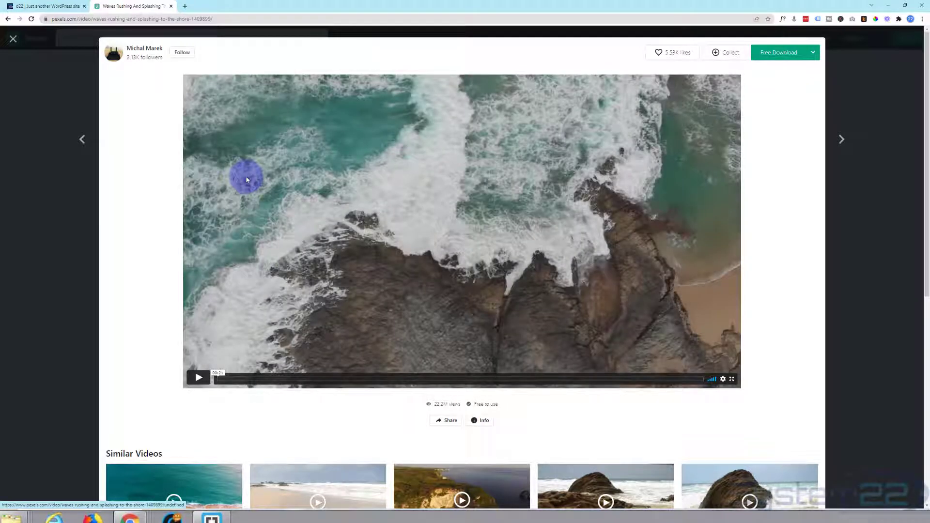
# Download the waves video at HD (1280 x 720) and return to the WordPress tab
pyautogui.click(814, 53)
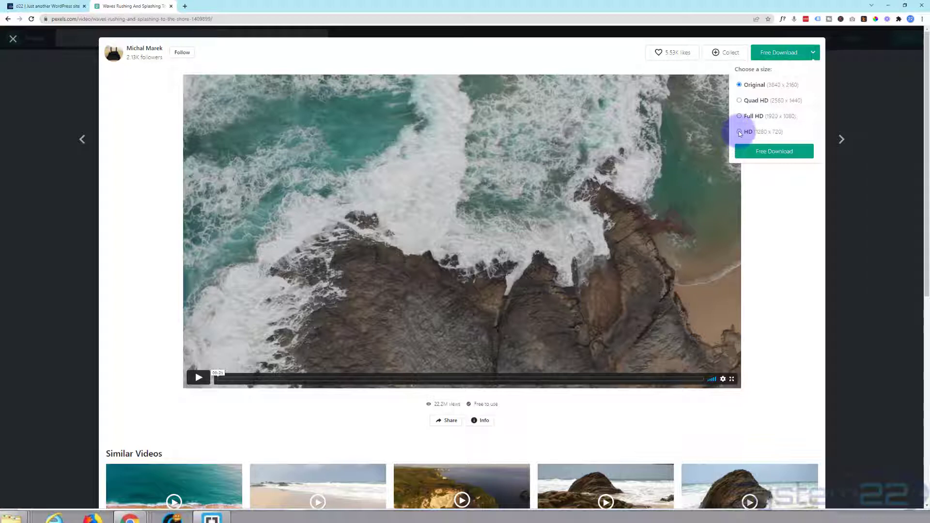
pyautogui.click(769, 152)
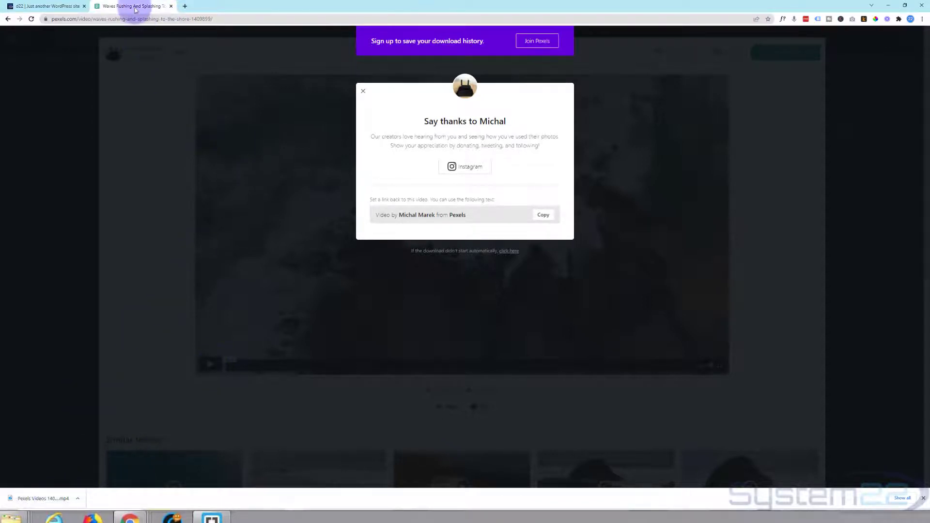
pyautogui.click(67, 7)
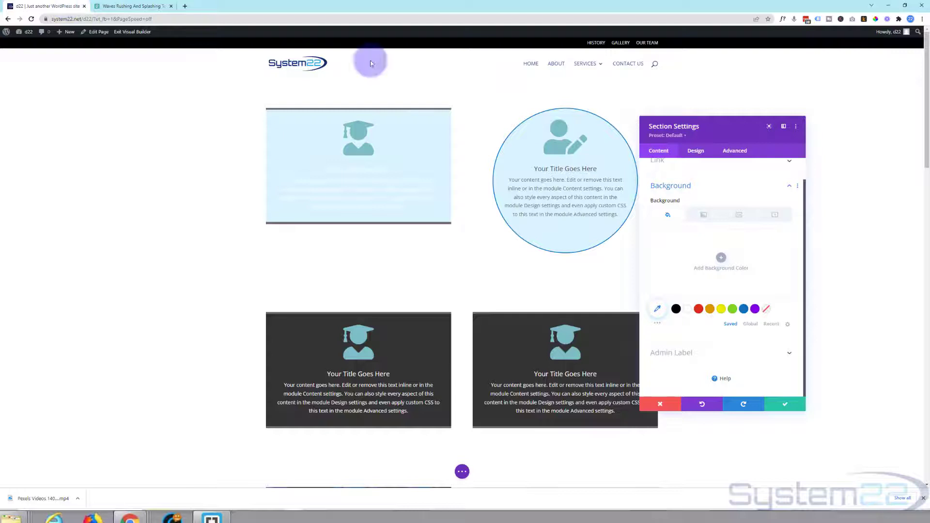
# Upload the downloaded waves mp4 to the Media Library and set it as the Background Video MP4
pyautogui.click(781, 216)
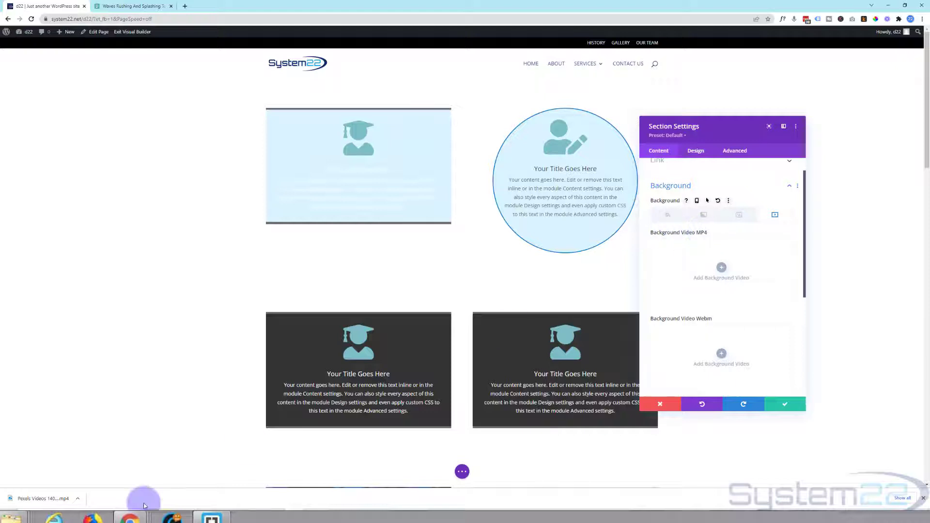
pyautogui.click(42, 502)
pyautogui.moveTo(42, 501); pyautogui.dragTo(720, 266)
pyautogui.moveTo(41, 499); pyautogui.dragTo(167, 213)
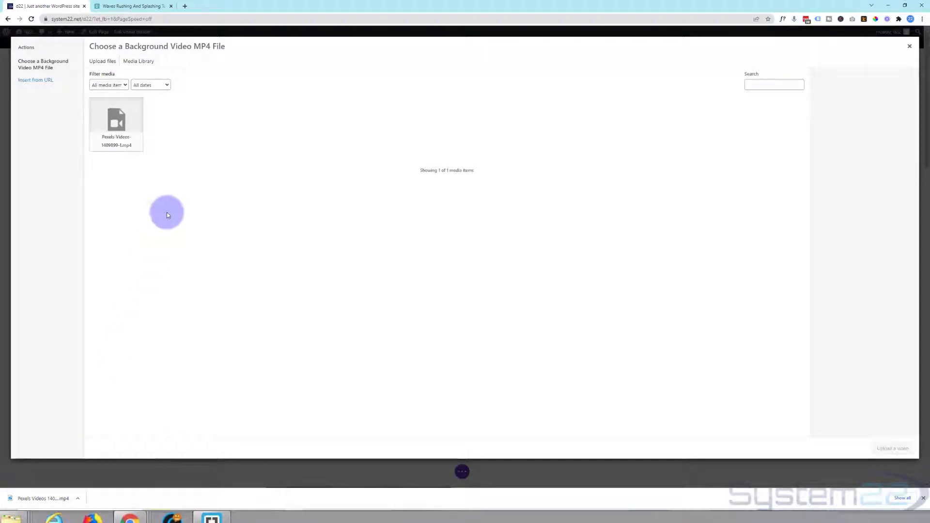
pyautogui.click(119, 128)
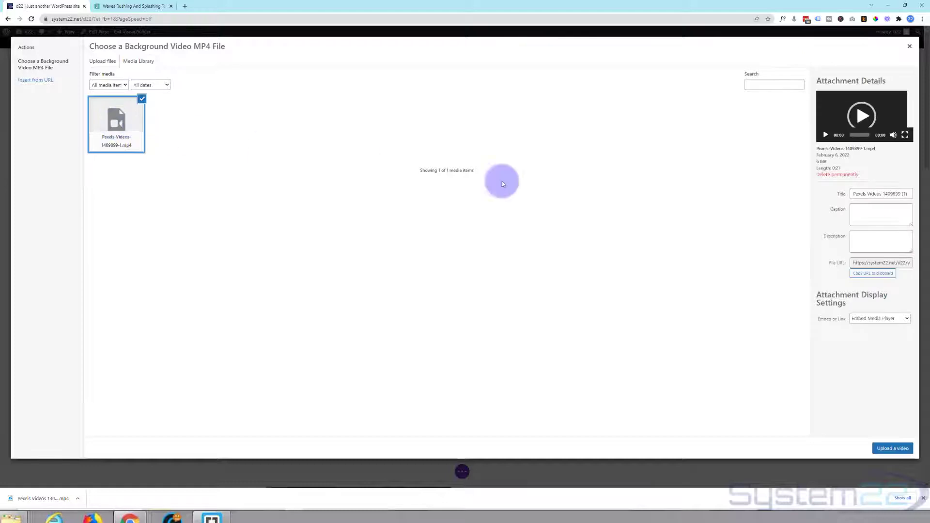
pyautogui.click(892, 449)
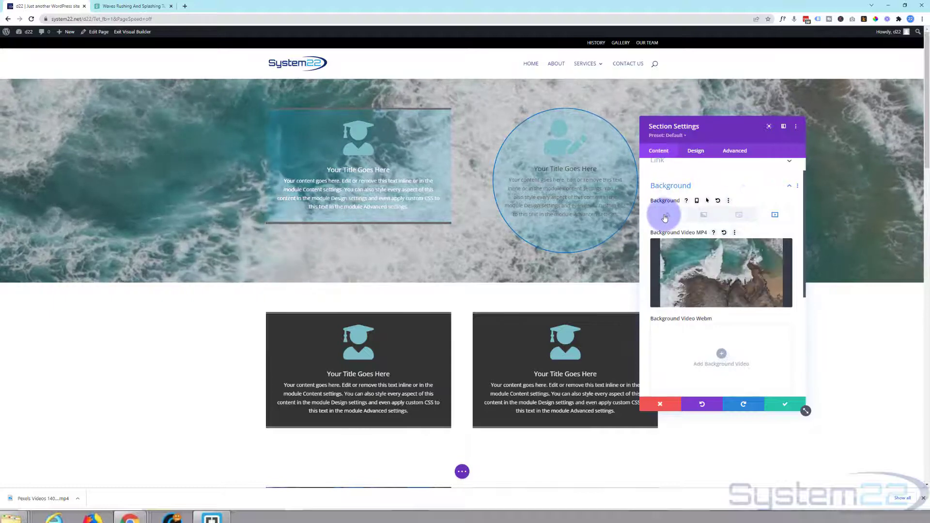
pyautogui.scroll(-1, 766, 228)
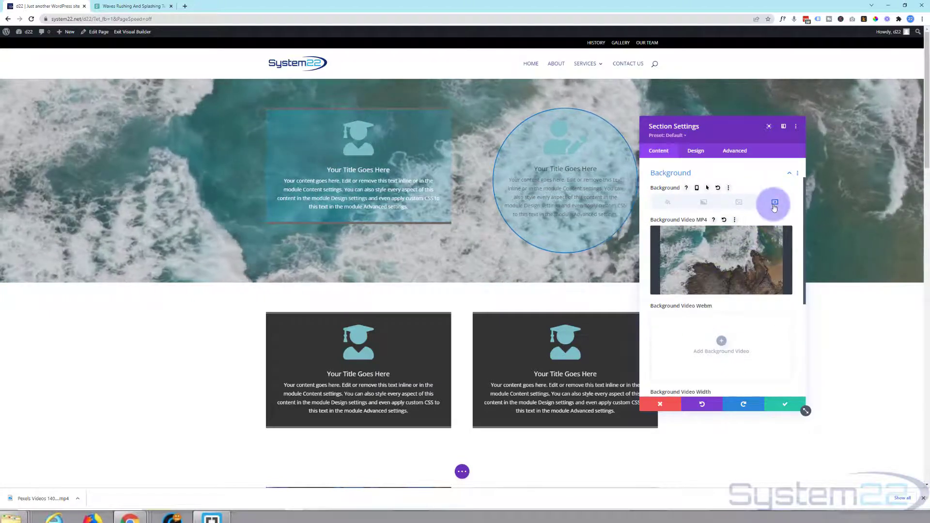
pyautogui.click(743, 204)
pyautogui.click(662, 213)
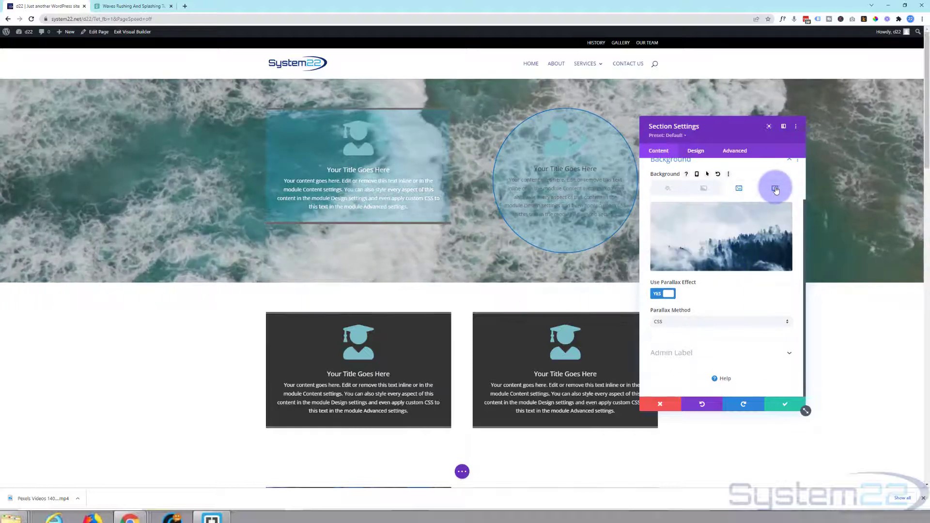
pyautogui.click(775, 189)
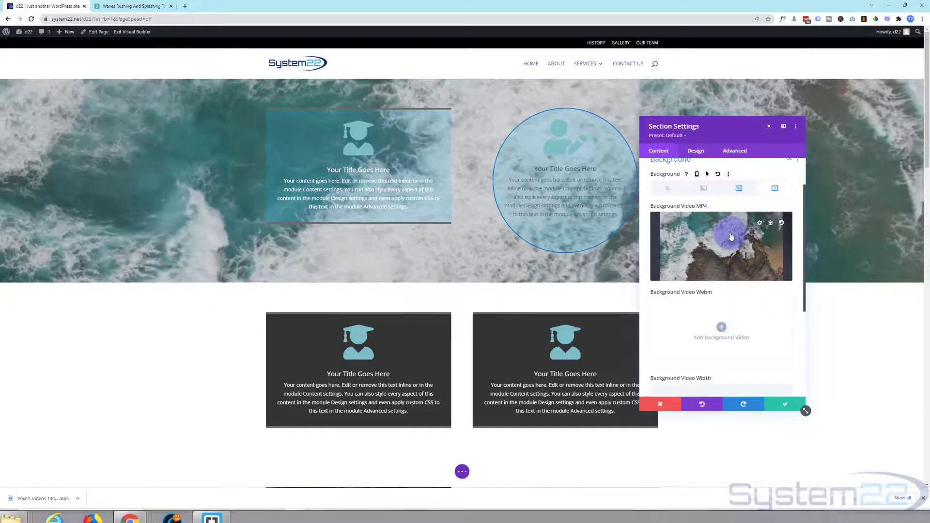
# Set the section's Pause Video When Another Video Plays option to YES and save the section settings
pyautogui.scroll(-2, 720, 230)
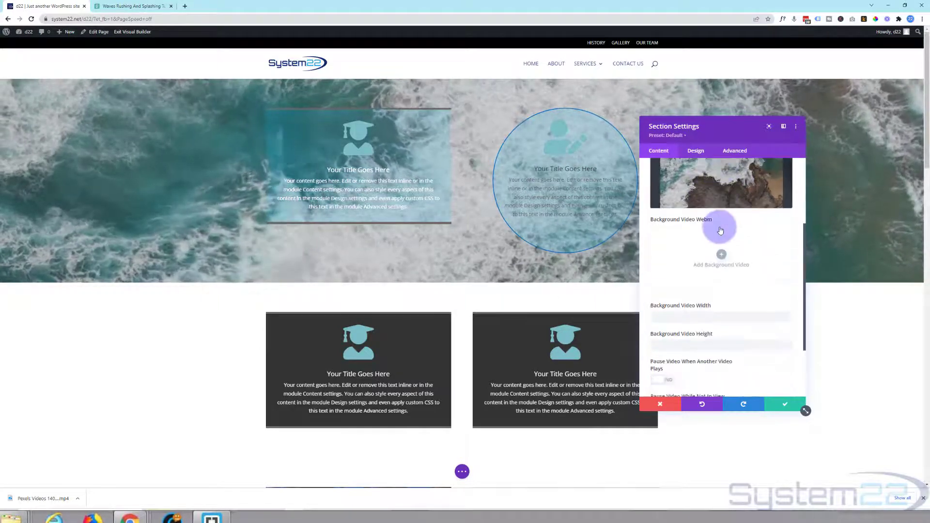
pyautogui.scroll(-2, 720, 230)
pyautogui.click(658, 232)
pyautogui.click(657, 256)
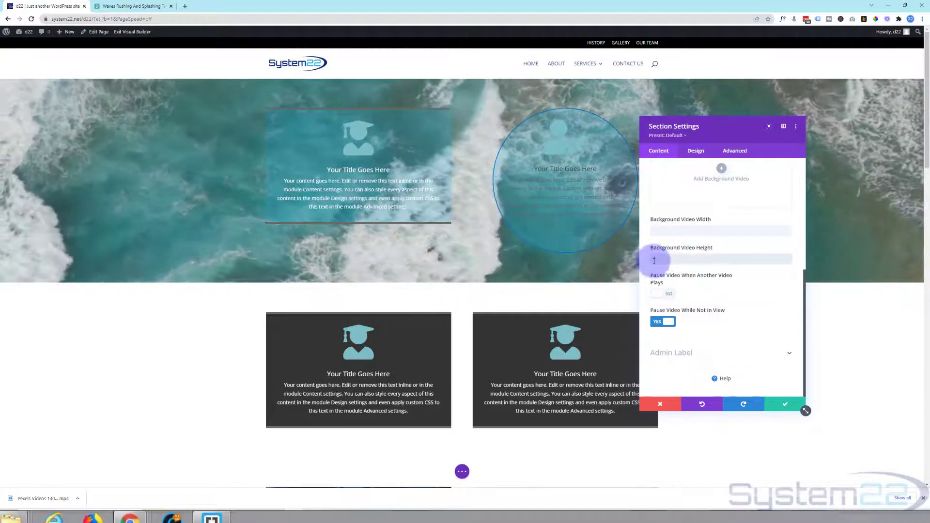
pyautogui.hotkey('shift', 'Tab')
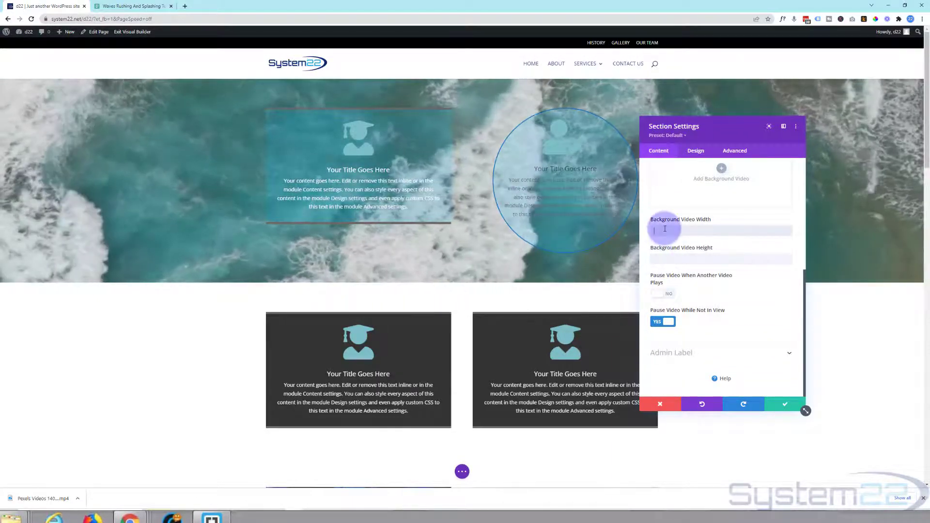
pyautogui.click(662, 294)
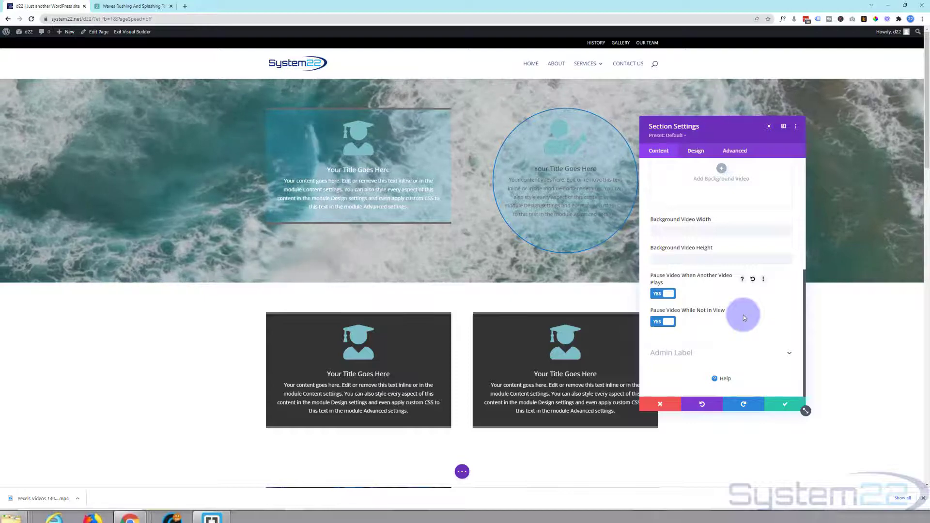
pyautogui.click(786, 406)
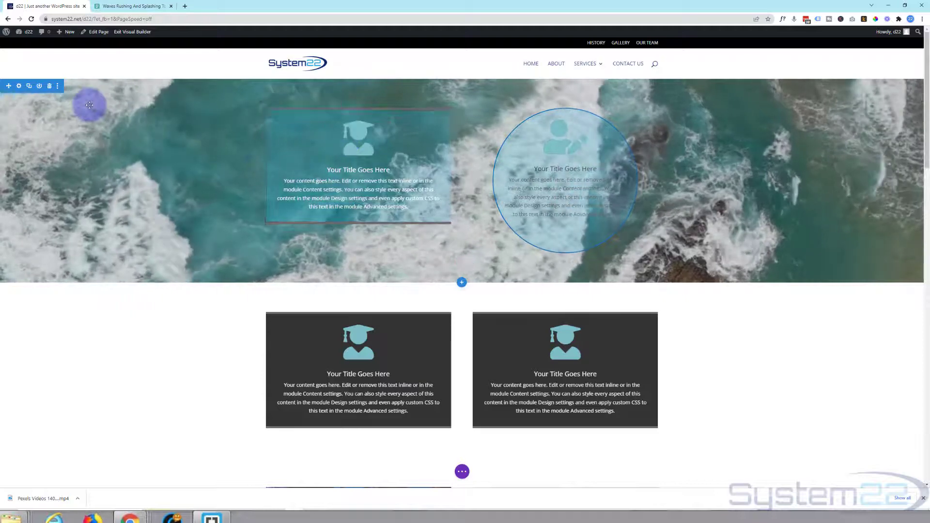
# Set the left blurb's background to black at rgba(0,0,0,0.65) and save the blurb
pyautogui.moveTo(277, 107)
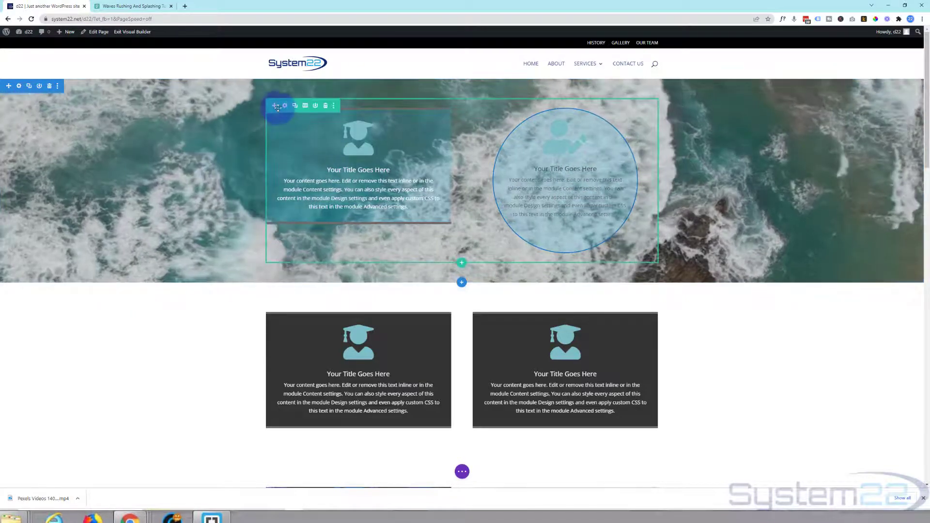
pyautogui.click(345, 131)
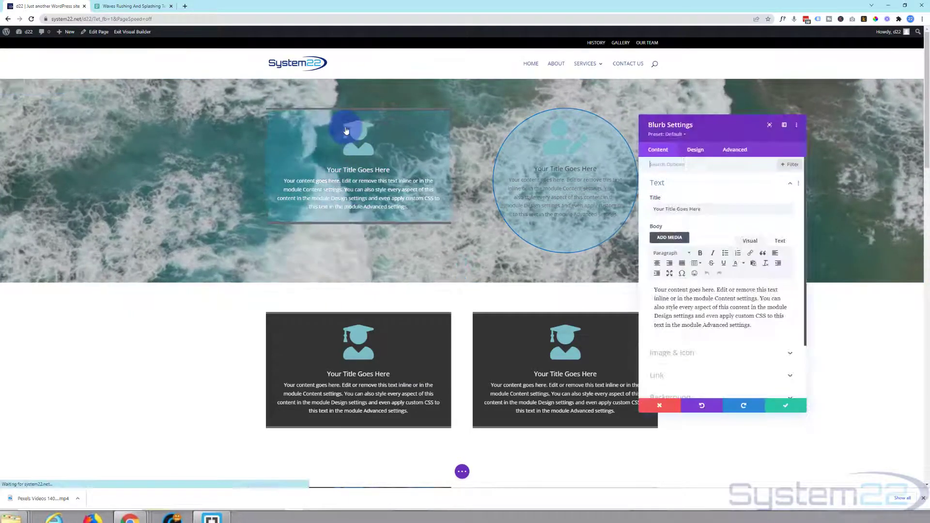
pyautogui.click(735, 151)
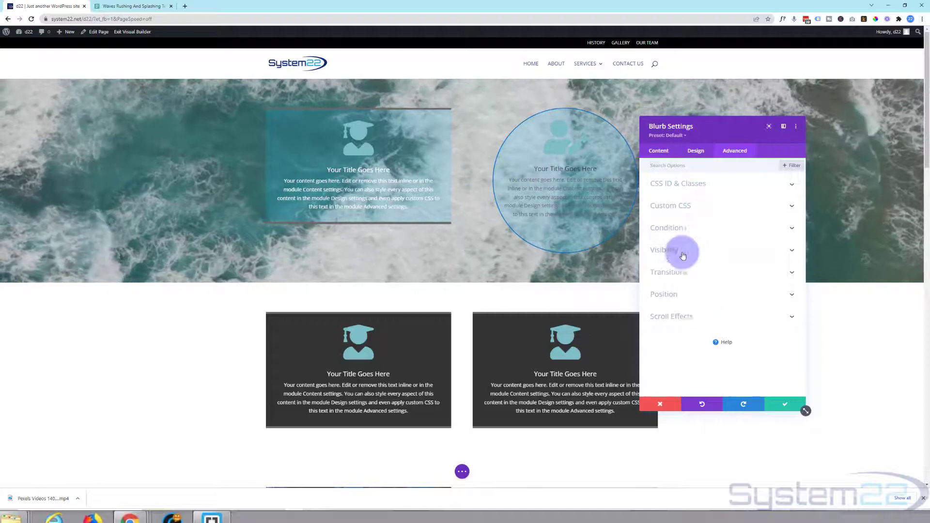
pyautogui.click(658, 152)
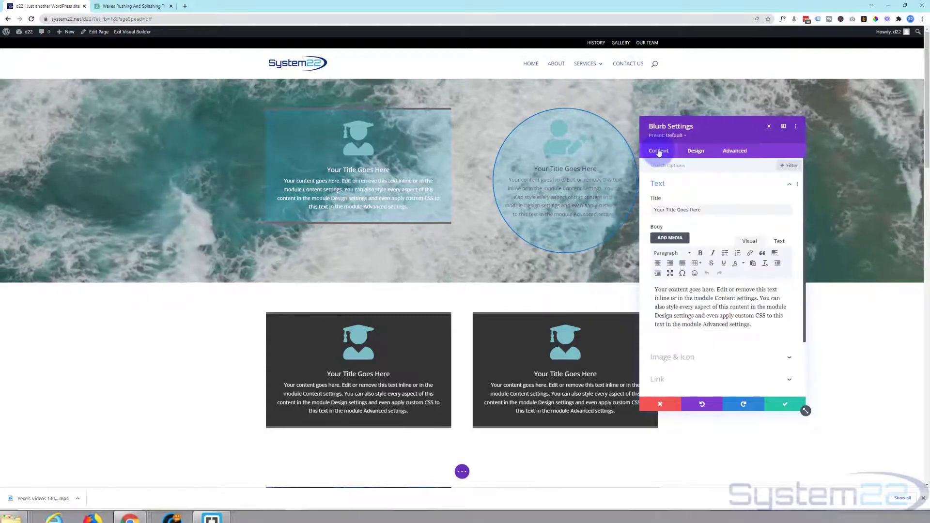
pyautogui.scroll(-5, 627, 300)
pyautogui.click(711, 330)
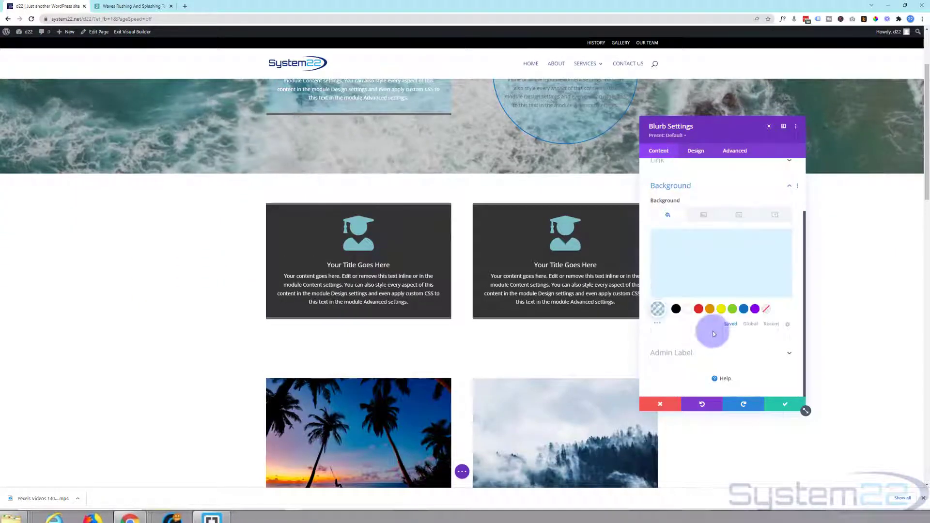
pyautogui.scroll(2, 187, 308)
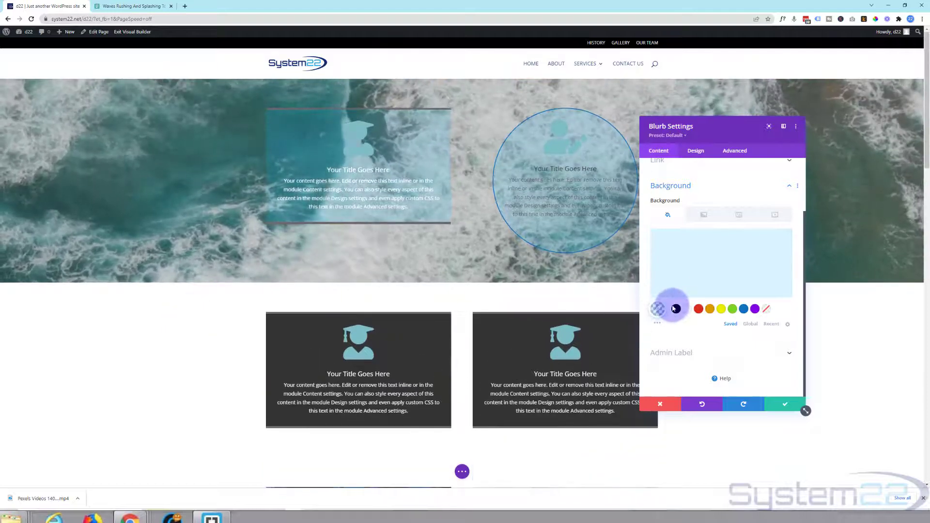
pyautogui.click(676, 308)
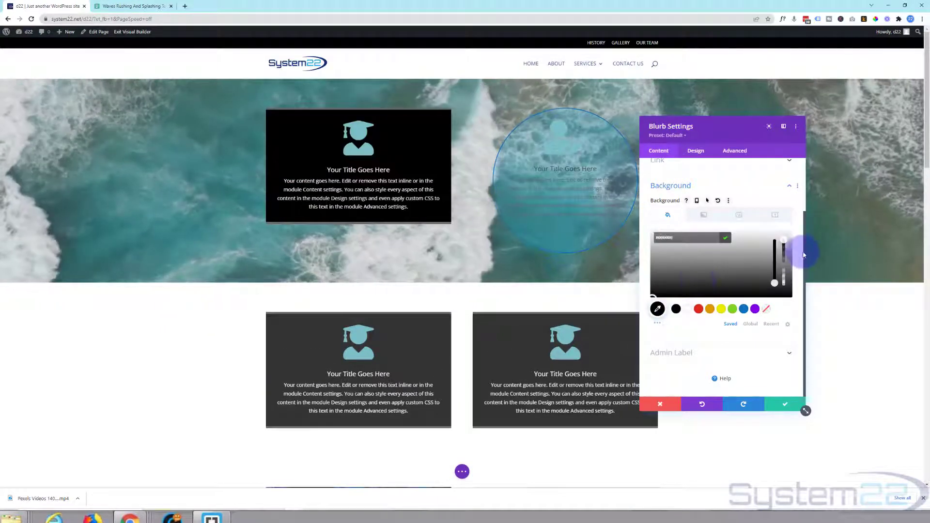
pyautogui.moveTo(804, 254); pyautogui.dragTo(784, 264)
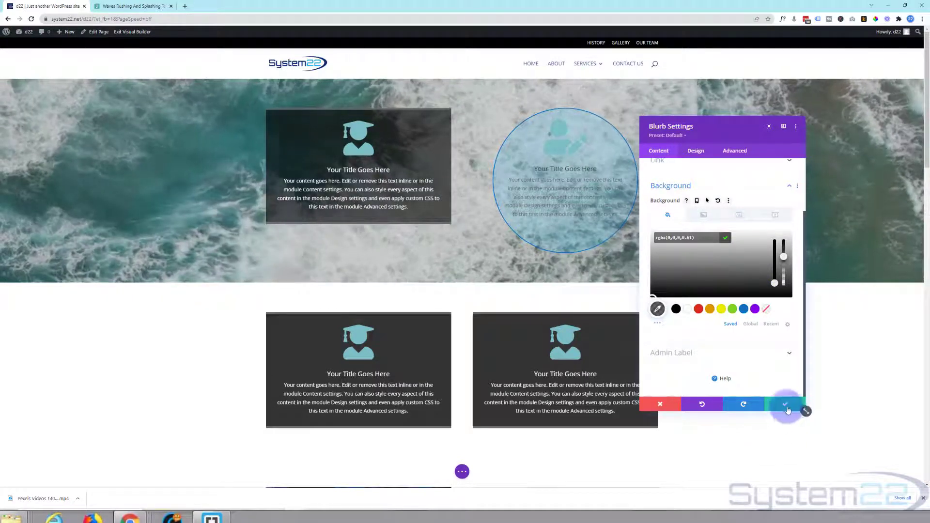
pyautogui.click(785, 404)
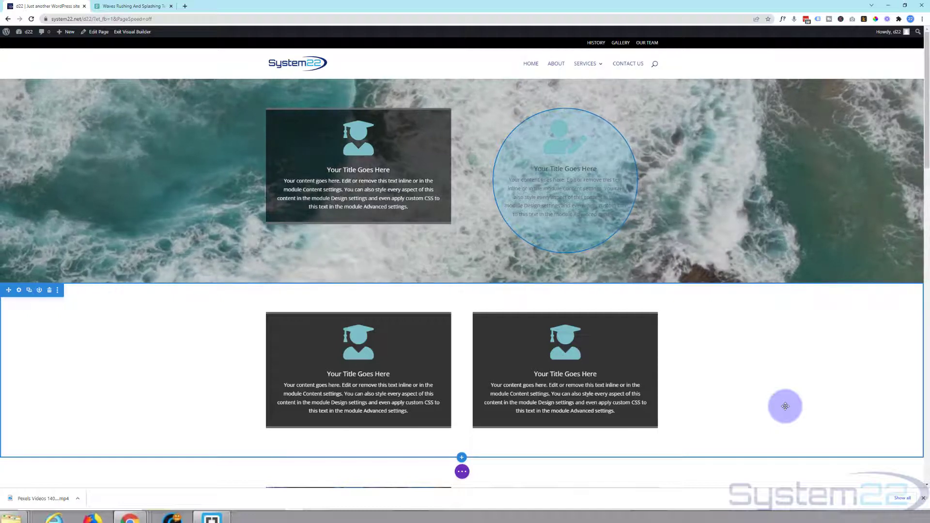